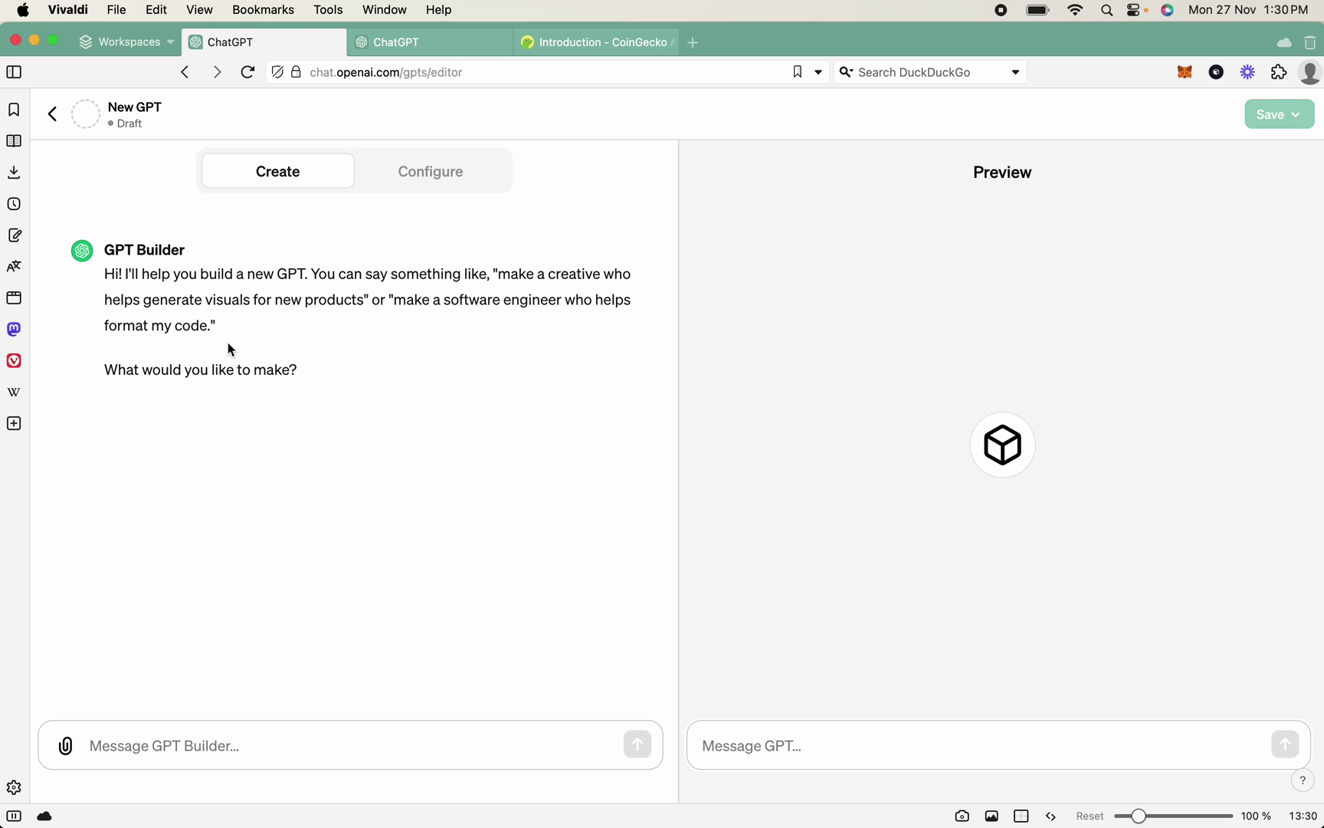
In the Configure form, name the GPT 'CoinGecko Price Finder'.
{"action": "left_click", "coordinate": [416, 176]}
{"action": "scroll", "coordinate": [174, 418], "scroll_direction": "down", "scroll_amount": 3}
{"action": "scroll", "coordinate": [179, 409], "scroll_direction": "up", "scroll_amount": 3}
{"action": "left_click", "coordinate": [152, 341]}
{"action": "type", "text": "CoinGecko "}
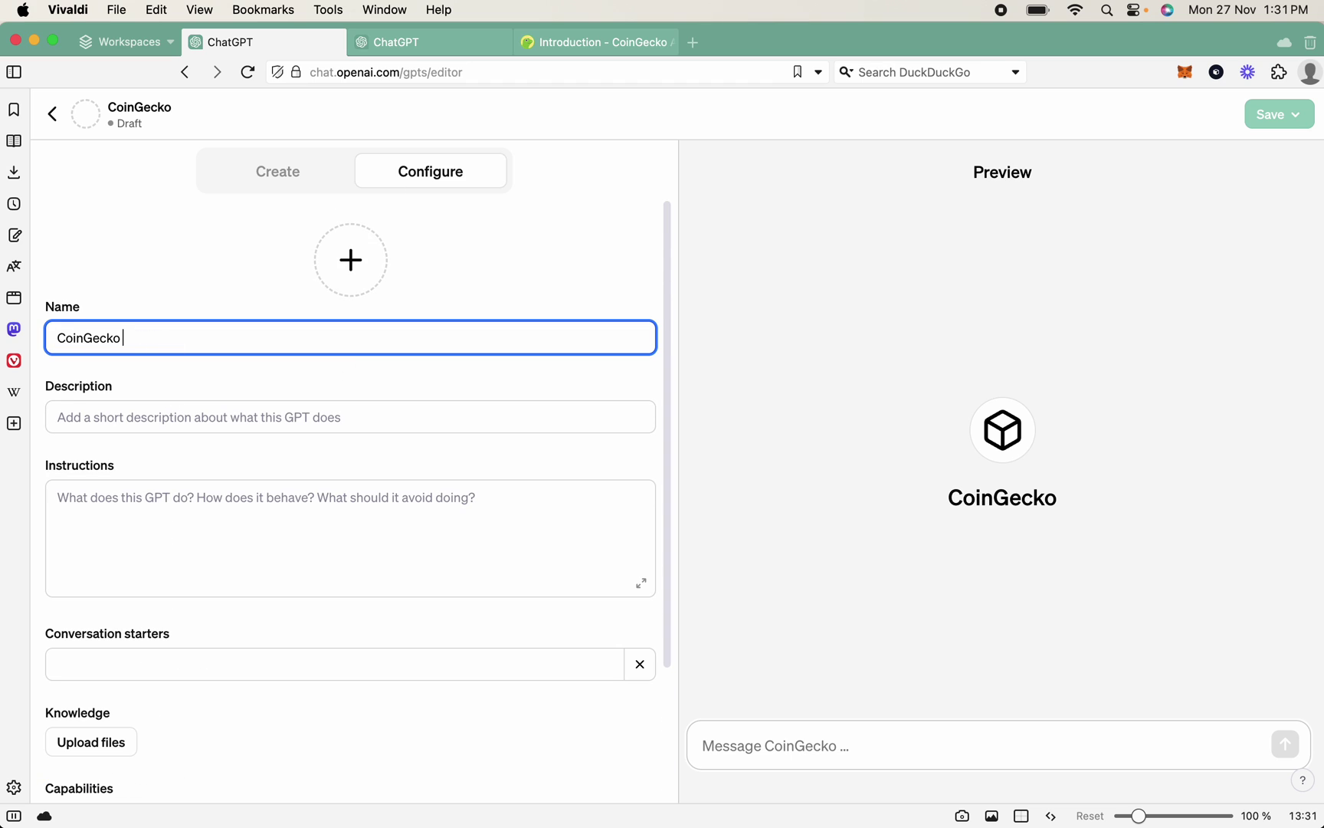
{"action": "type", "text": "Price Finder"}
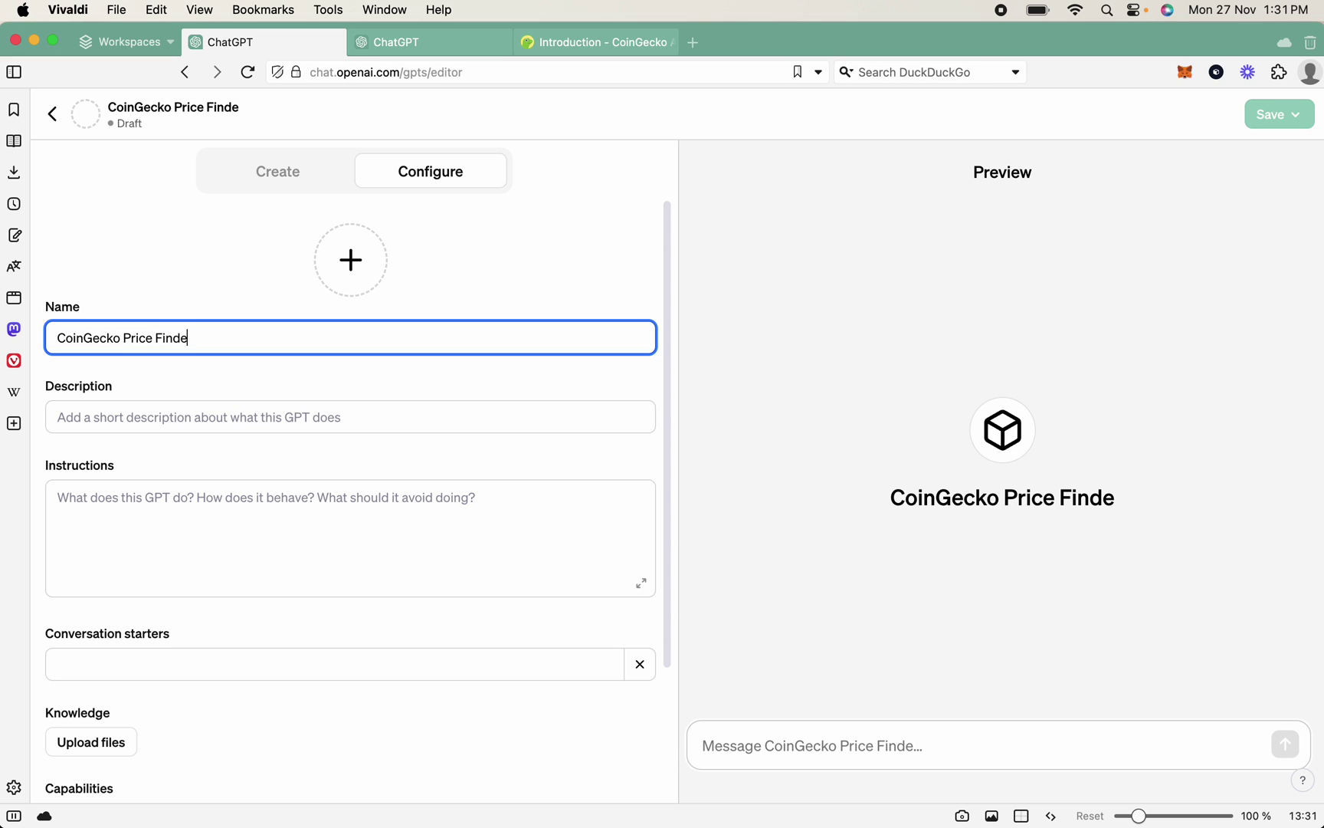
Describe it as 'Gets price of coin from coingecko' and bring up the CoinGecko API guide.
{"action": "left_click", "coordinate": [349, 412]}
{"action": "type", "text": "Ge"}
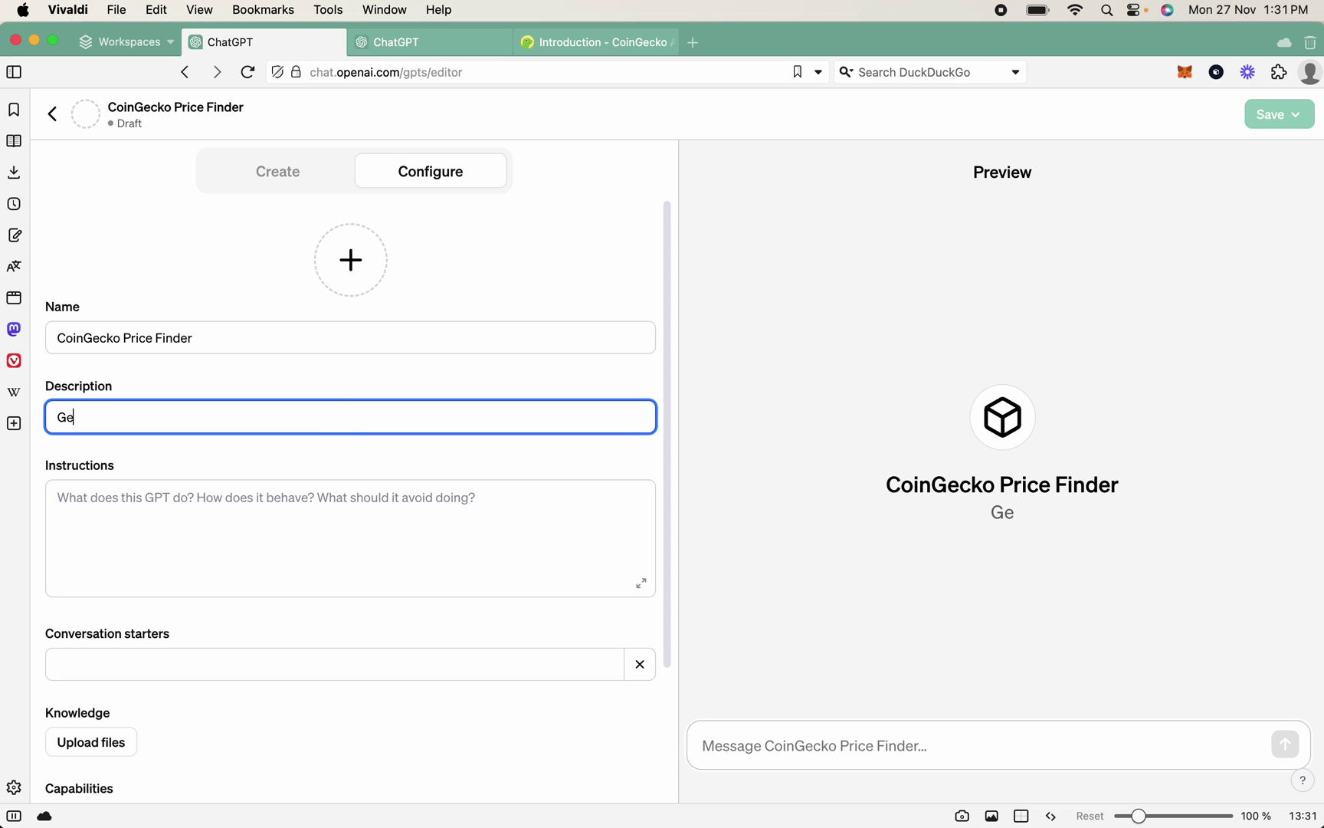
{"action": "type", "text": "ts price of coin from co"}
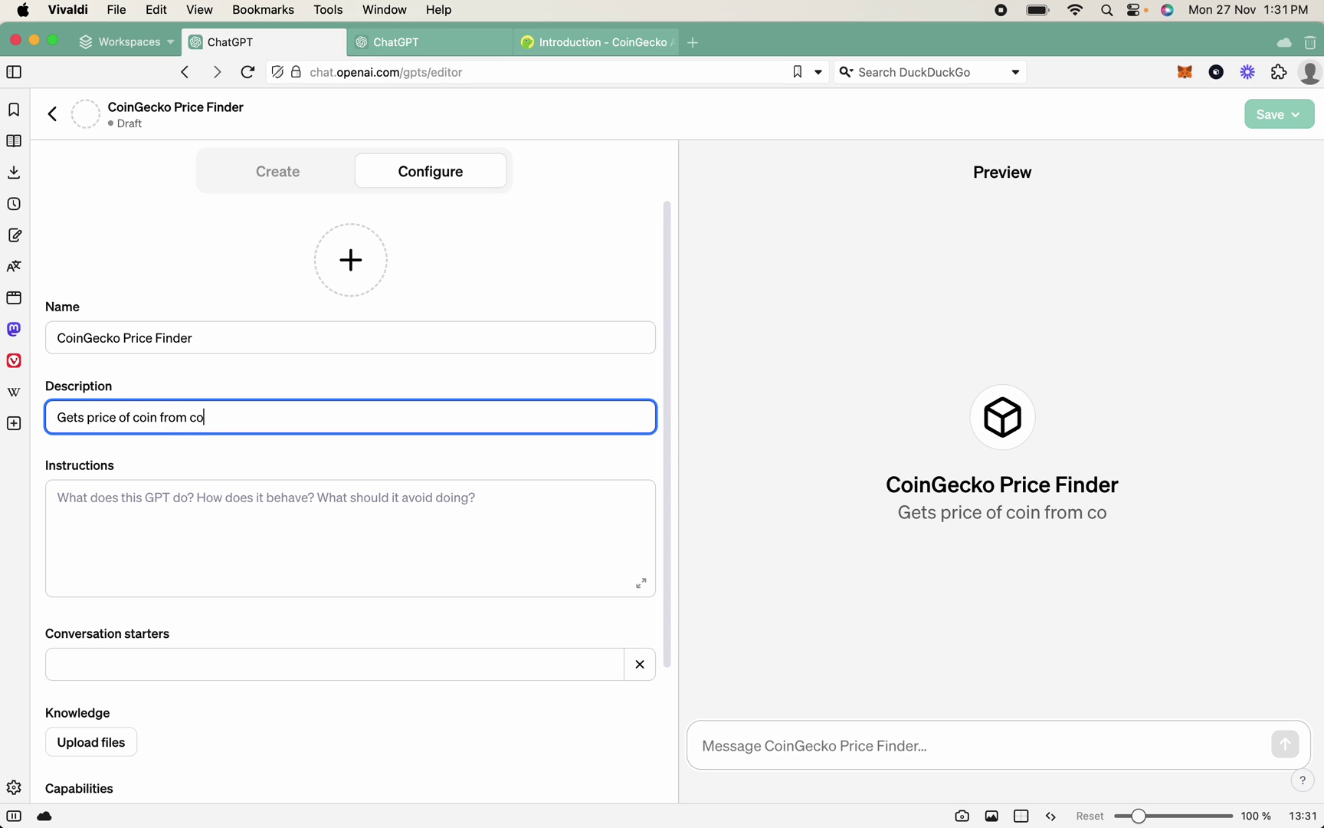
{"action": "type", "text": "ingecko"}
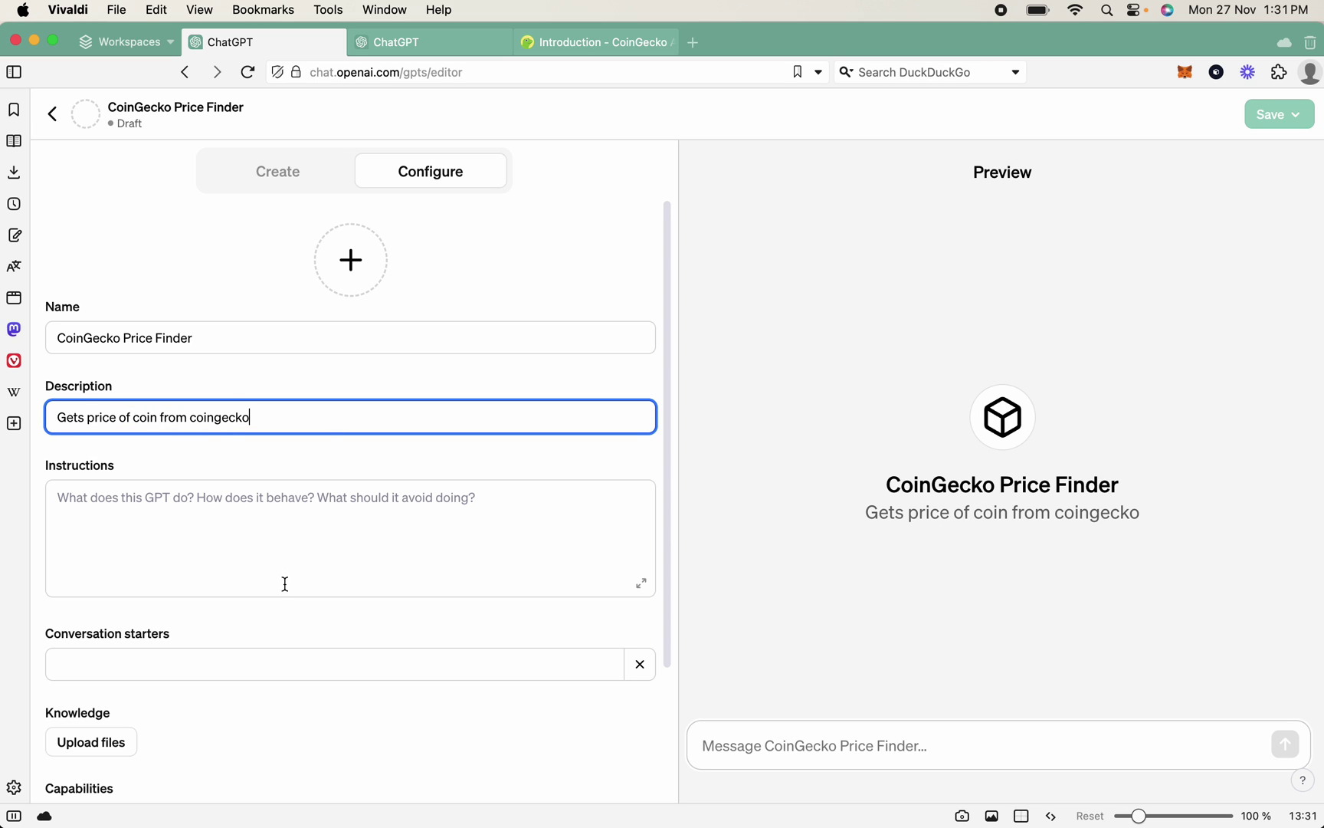
{"action": "left_click", "coordinate": [310, 623]}
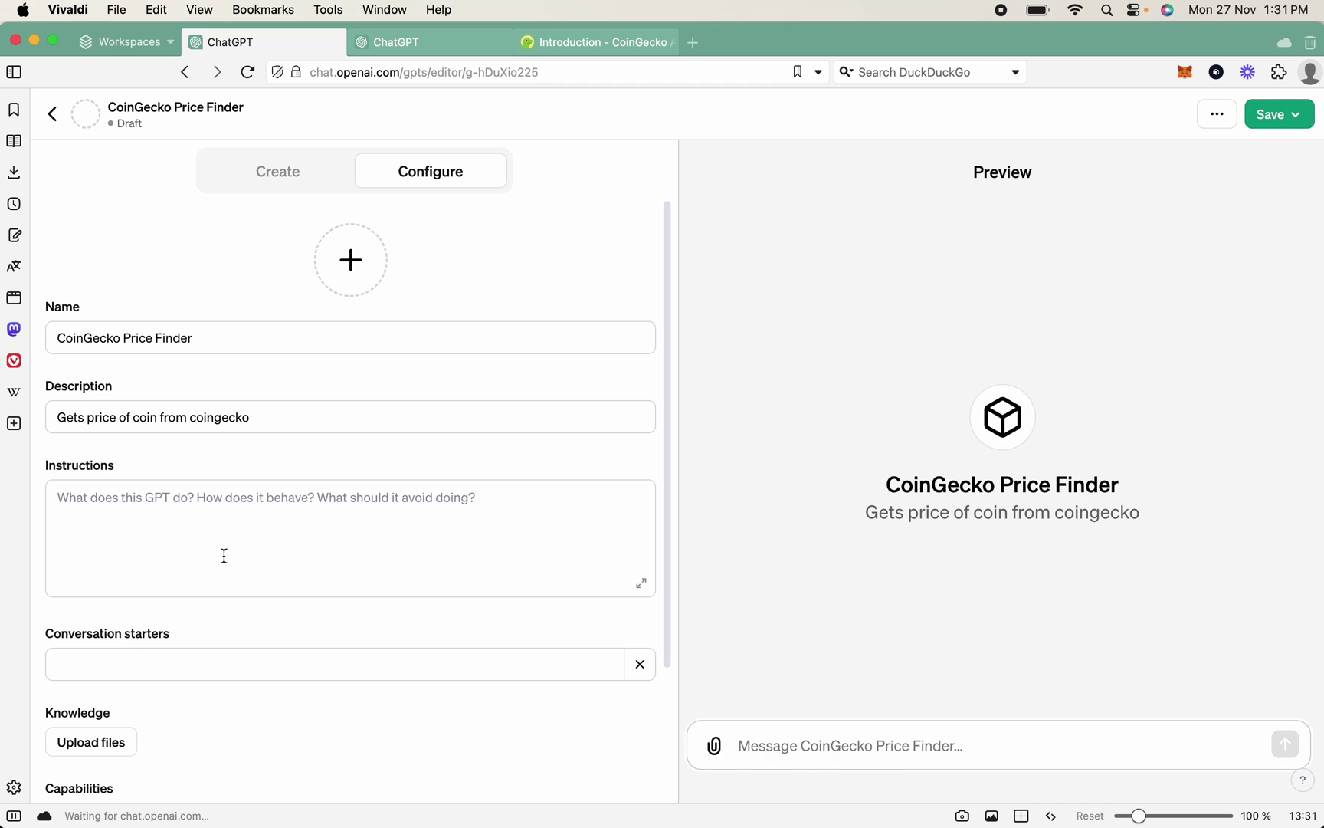
{"action": "scroll", "coordinate": [269, 556], "scroll_direction": "down", "scroll_amount": 1}
{"action": "scroll", "coordinate": [271, 563], "scroll_direction": "down", "scroll_amount": 3}
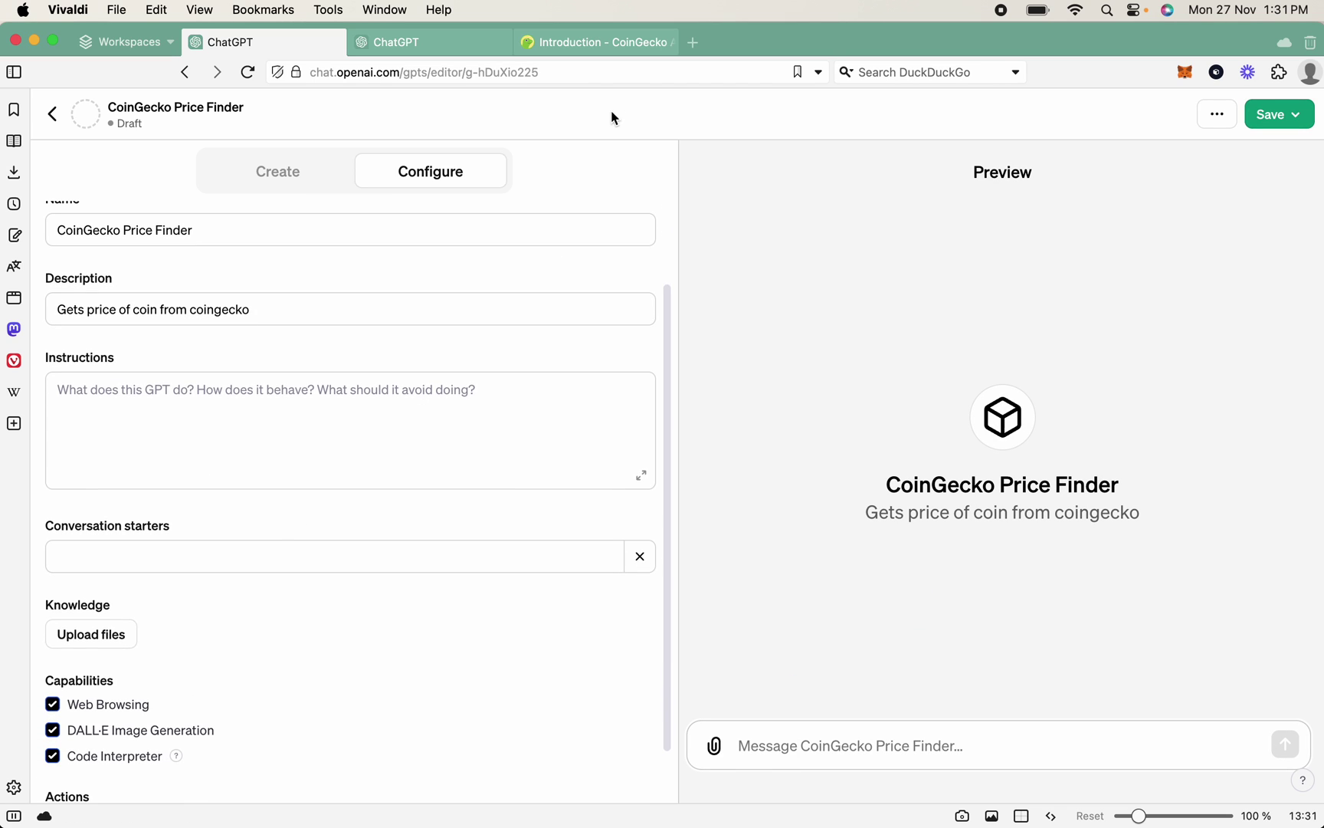
{"action": "left_click", "coordinate": [611, 45]}
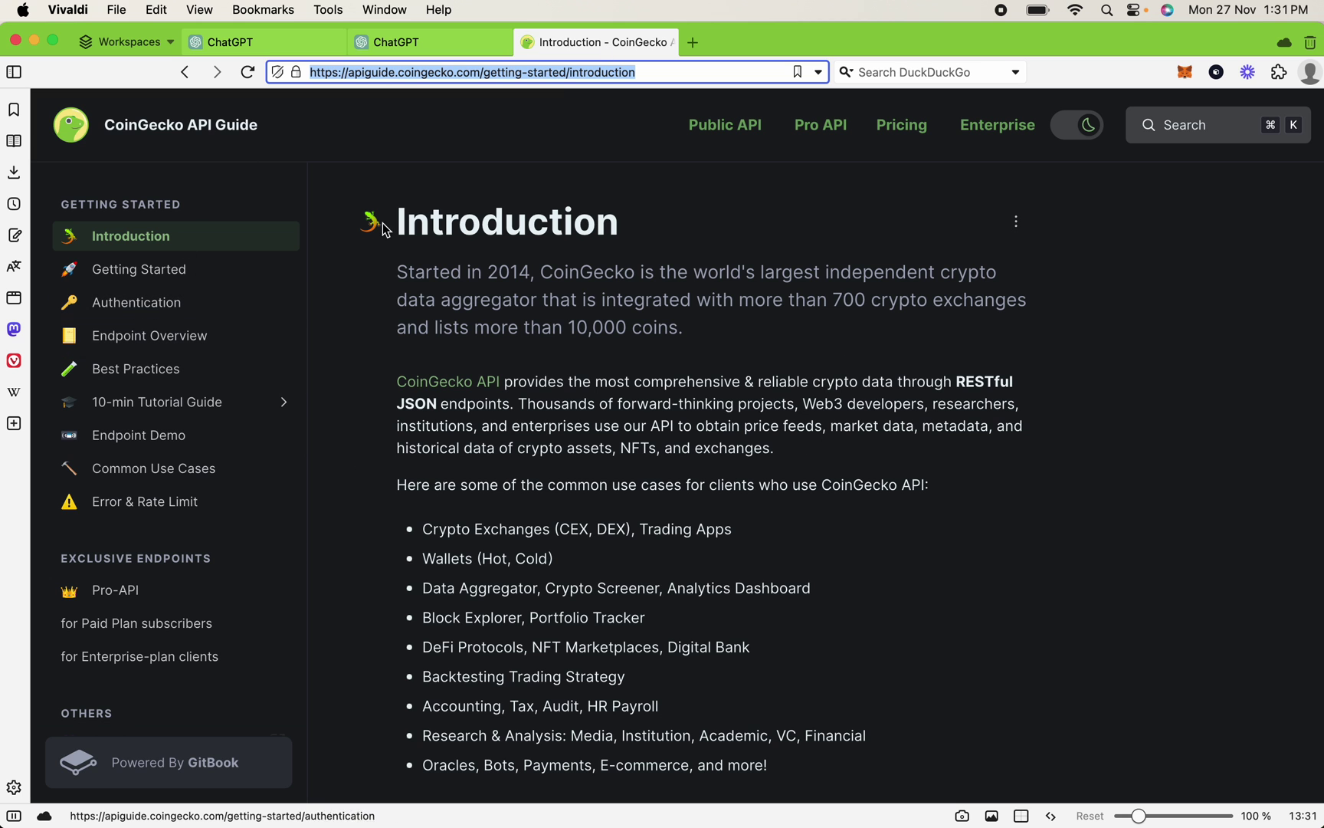
Create a new action loaded with the Weather (JSON) example schema.
{"action": "left_click", "coordinate": [244, 44]}
{"action": "scroll", "coordinate": [449, 568], "scroll_direction": "down", "scroll_amount": 2}
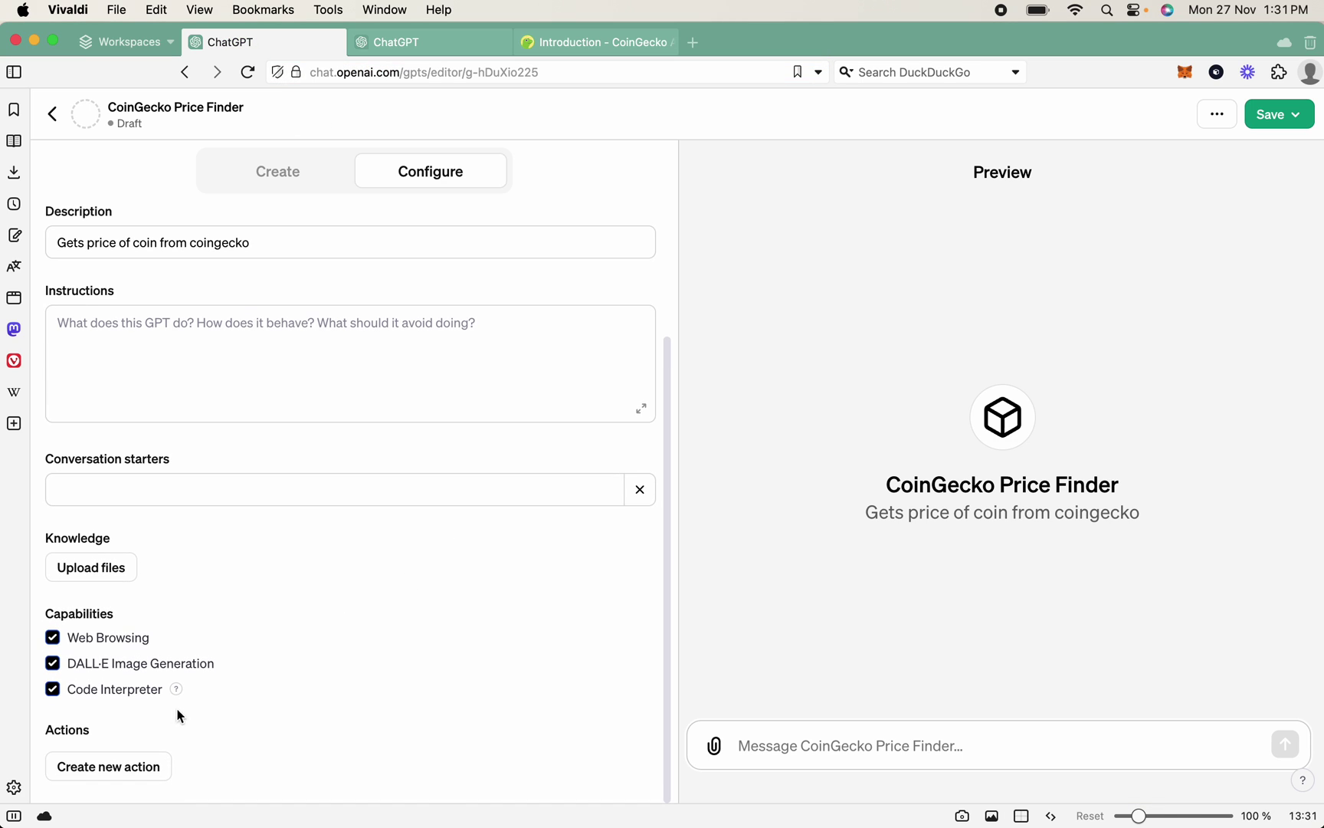
{"action": "left_click_drag", "start_coordinate": [110, 734], "coordinate": [44, 732]}
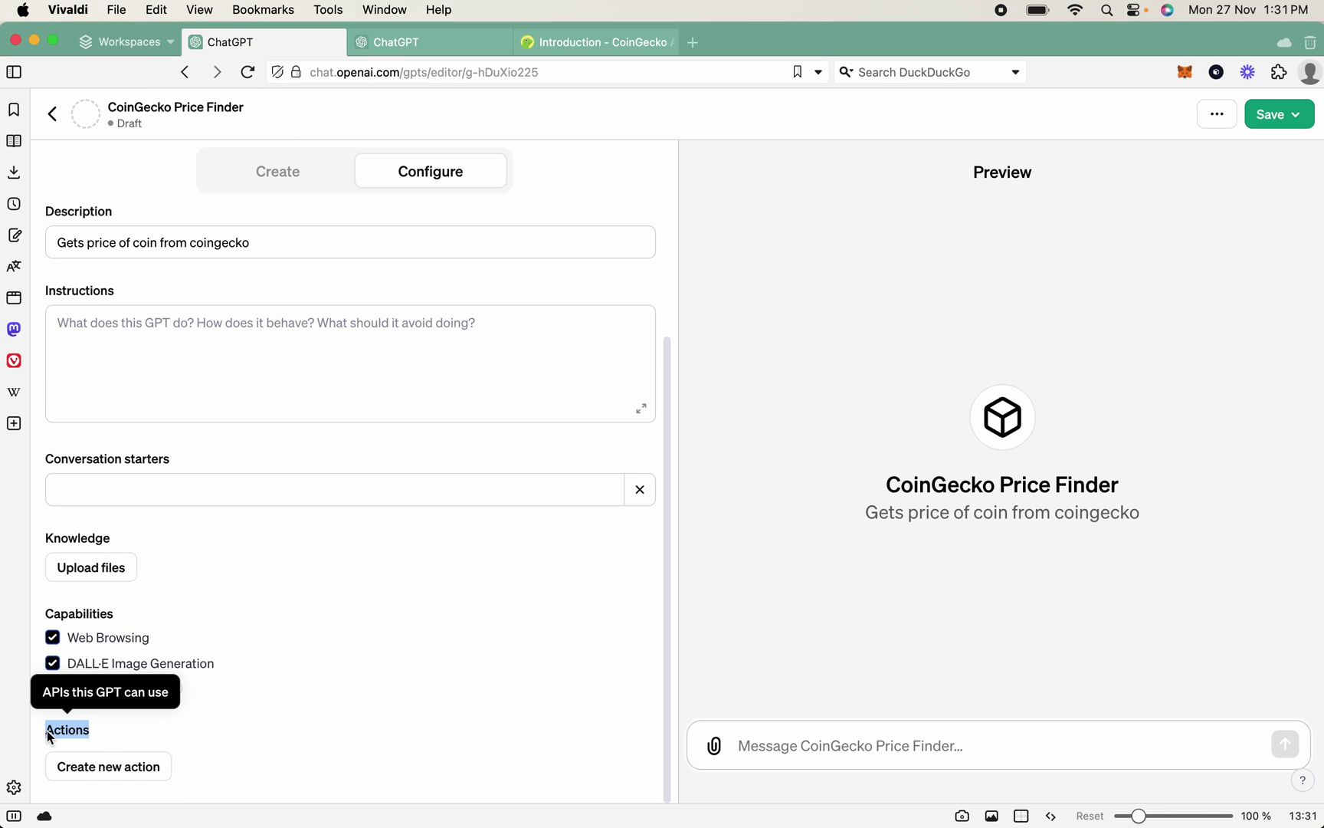
{"action": "left_click", "coordinate": [136, 767]}
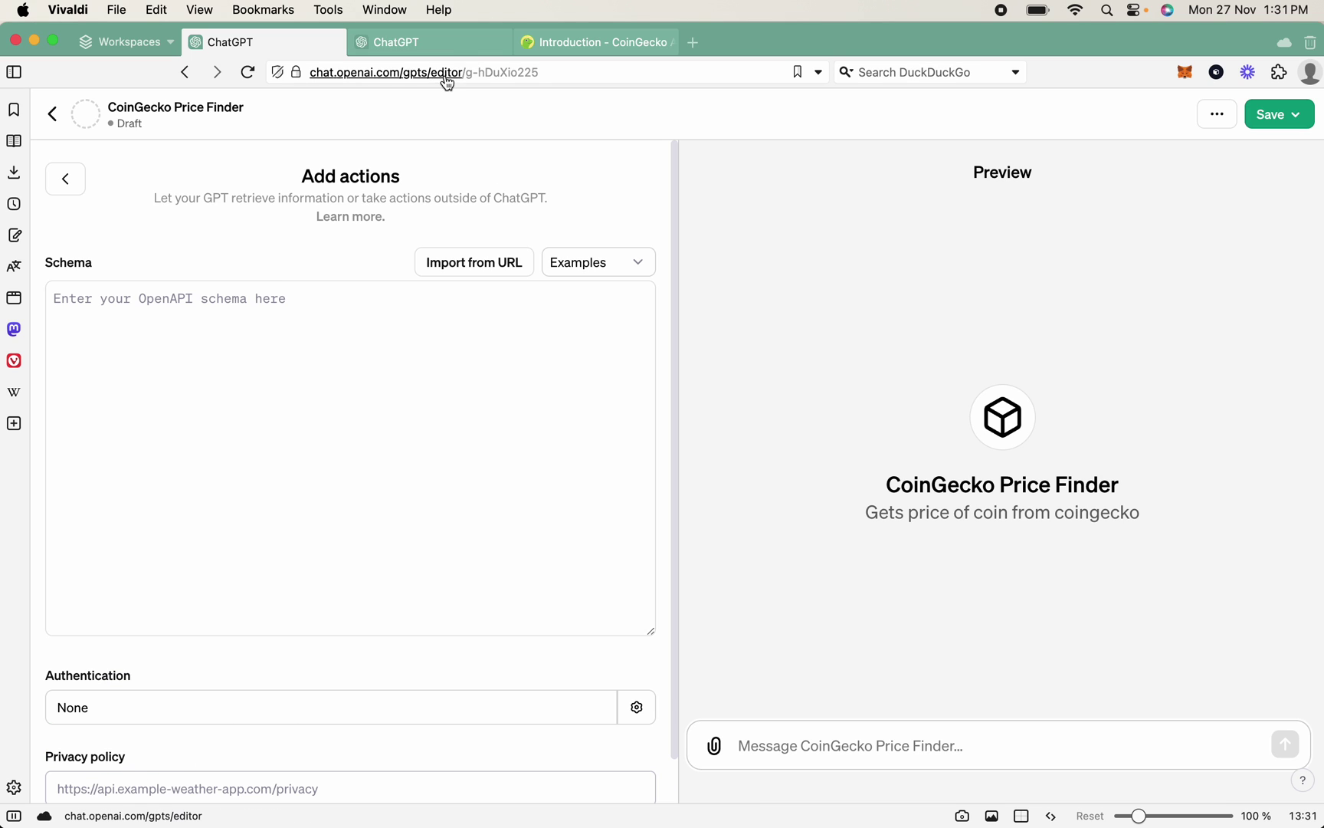
{"action": "left_click", "coordinate": [456, 44]}
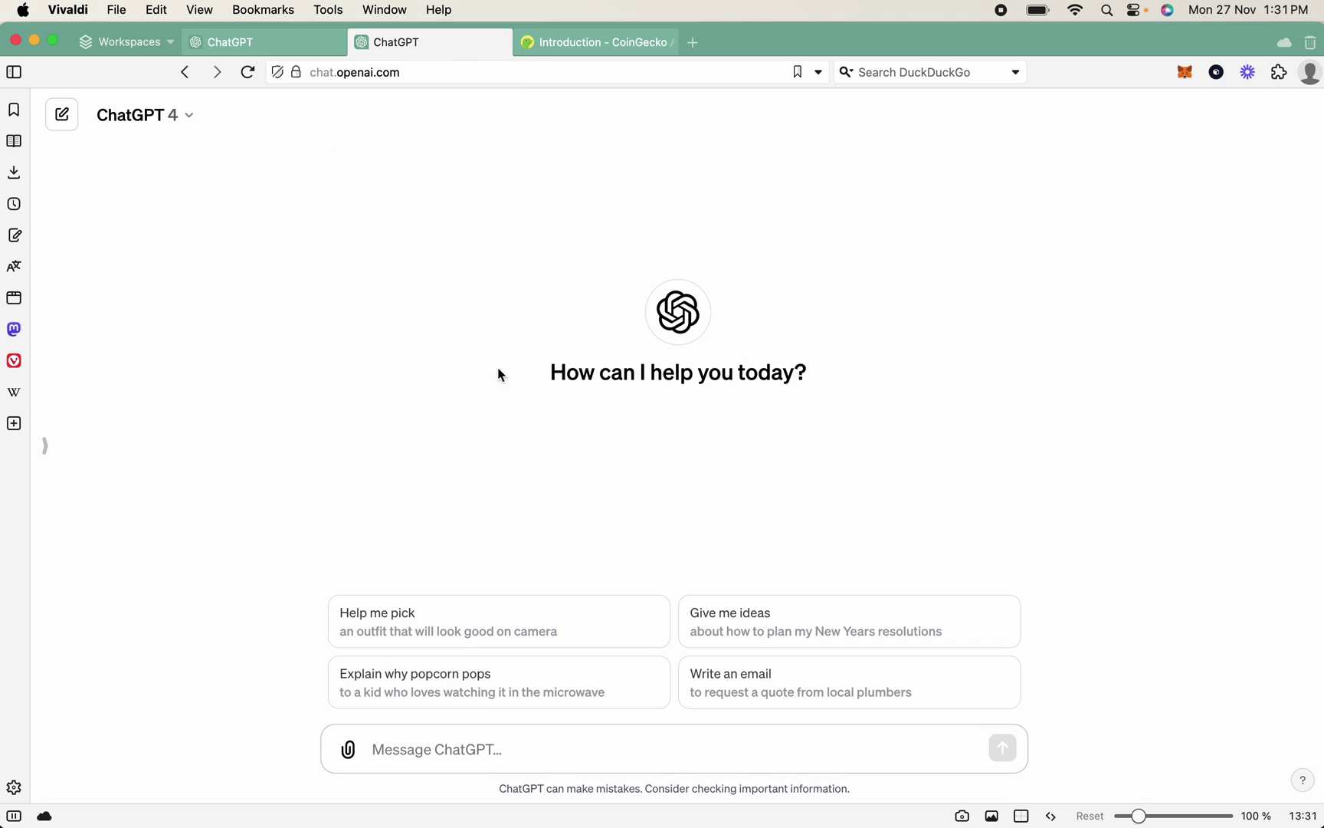
{"action": "left_click", "coordinate": [306, 44]}
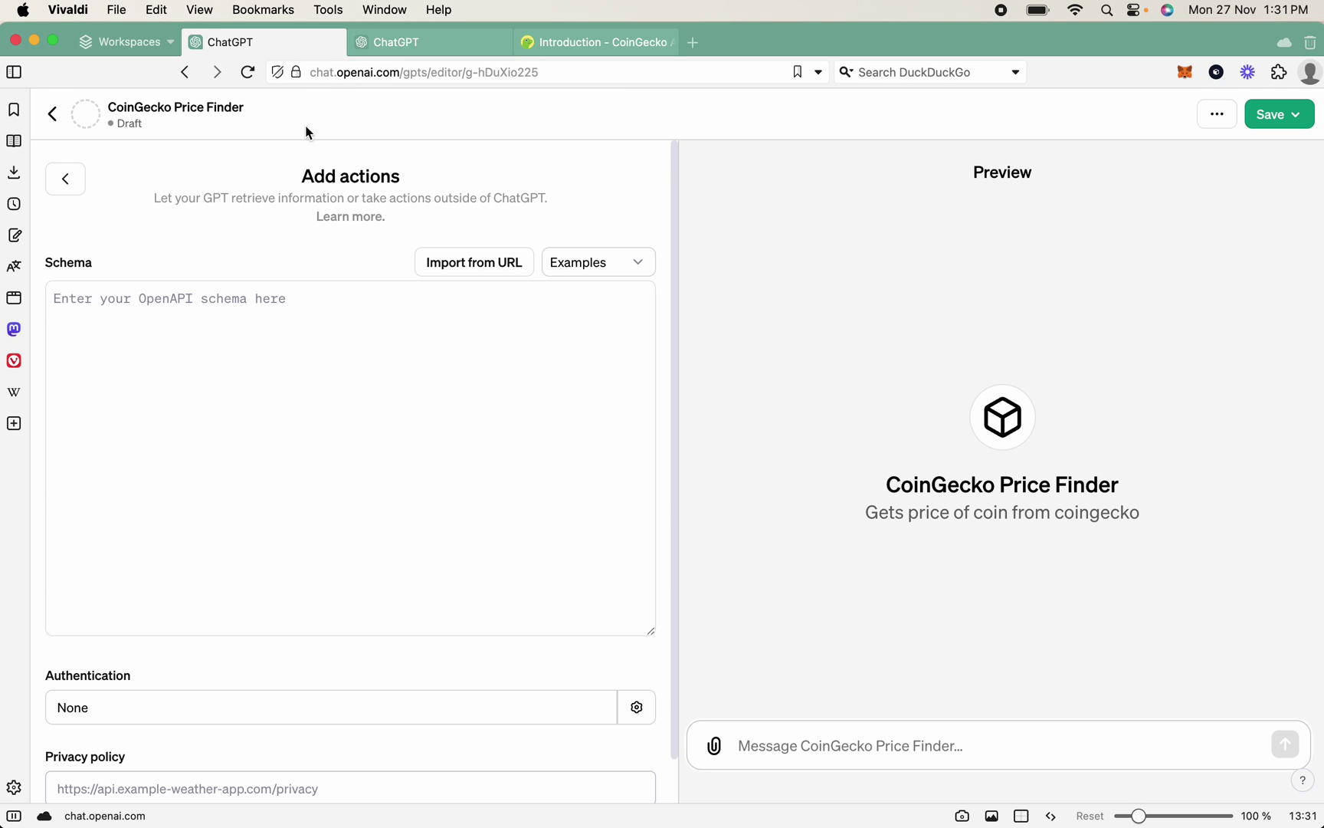
{"action": "left_click", "coordinate": [571, 263]}
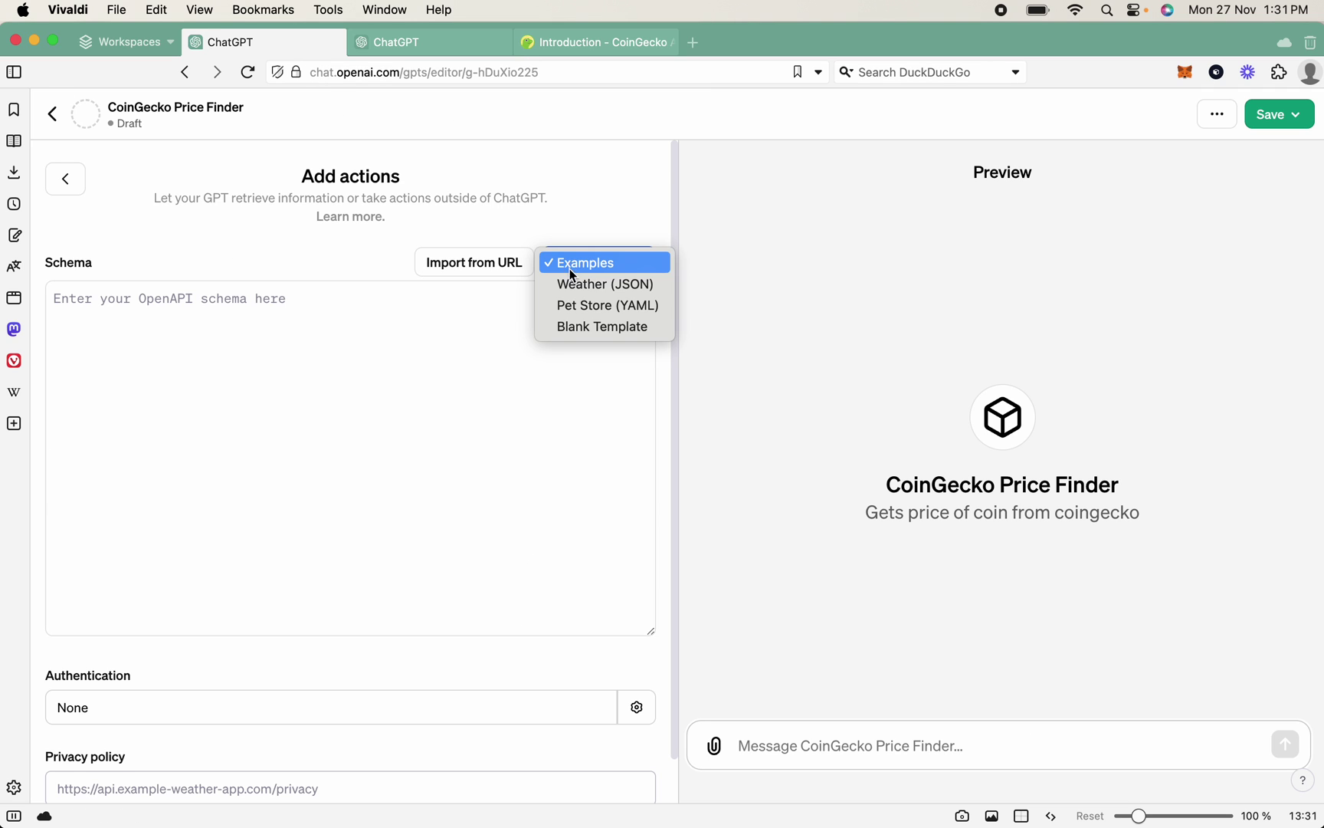
{"action": "left_click", "coordinate": [606, 284]}
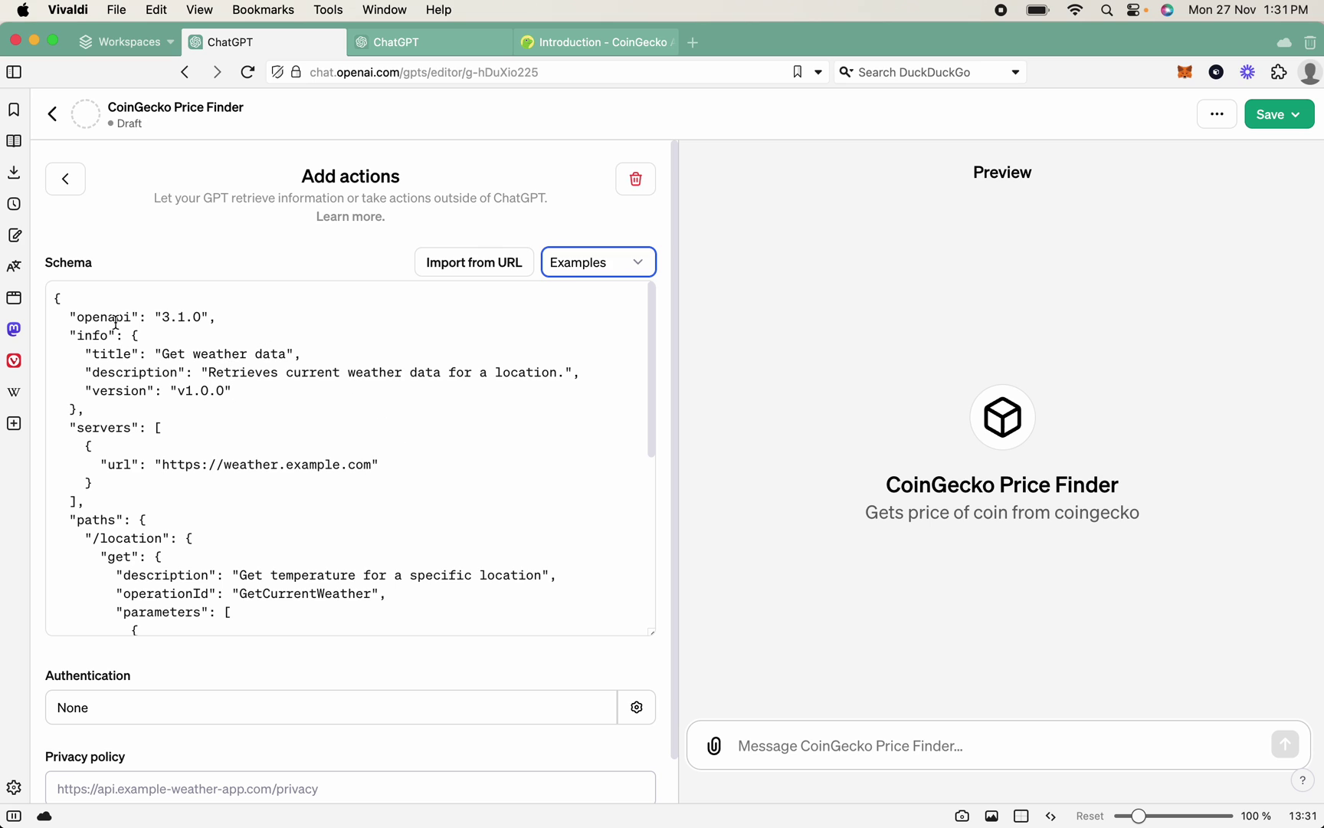
Review the example schema's GetCurrentWeather action and its location parameter.
{"action": "left_click_drag", "start_coordinate": [85, 316], "coordinate": [85, 386]}
{"action": "scroll", "coordinate": [337, 498], "scroll_direction": "down", "scroll_amount": 3}
{"action": "left_click", "coordinate": [325, 473]}
{"action": "scroll", "coordinate": [260, 345], "scroll_direction": "down", "scroll_amount": 5}
{"action": "scroll", "coordinate": [306, 459], "scroll_direction": "down", "scroll_amount": 2}
{"action": "left_click", "coordinate": [177, 370]}
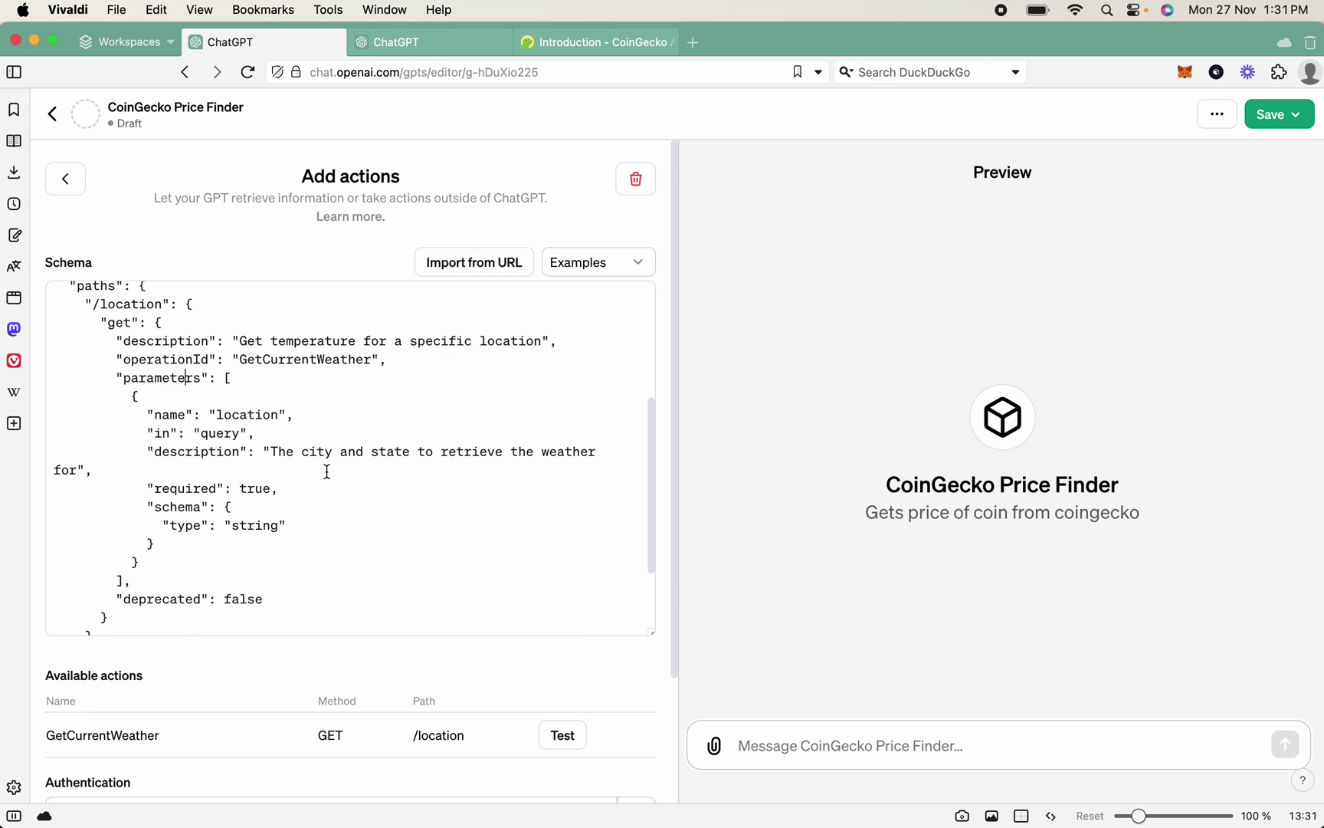
{"action": "scroll", "coordinate": [327, 471], "scroll_direction": "down", "scroll_amount": 8}
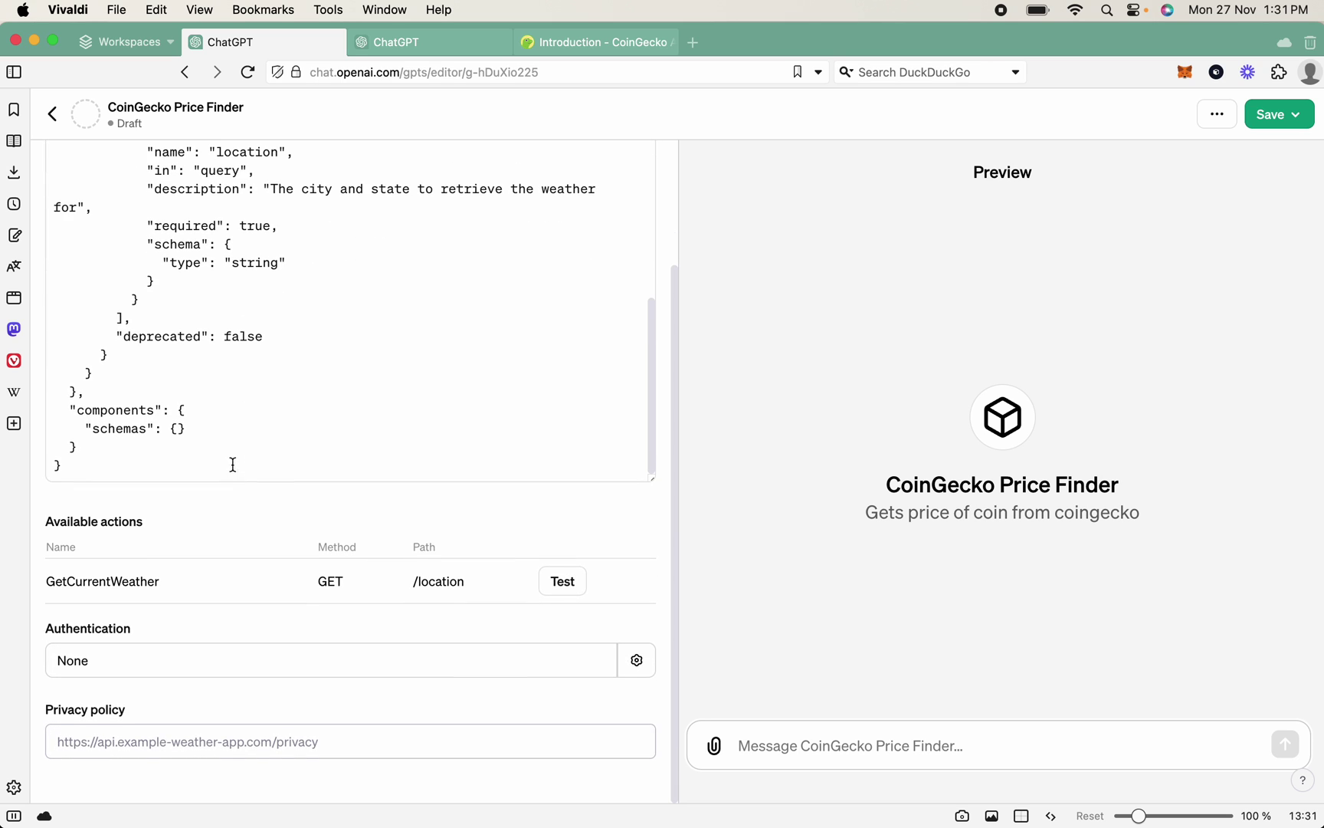
{"action": "scroll", "coordinate": [228, 456], "scroll_direction": "up", "scroll_amount": 8}
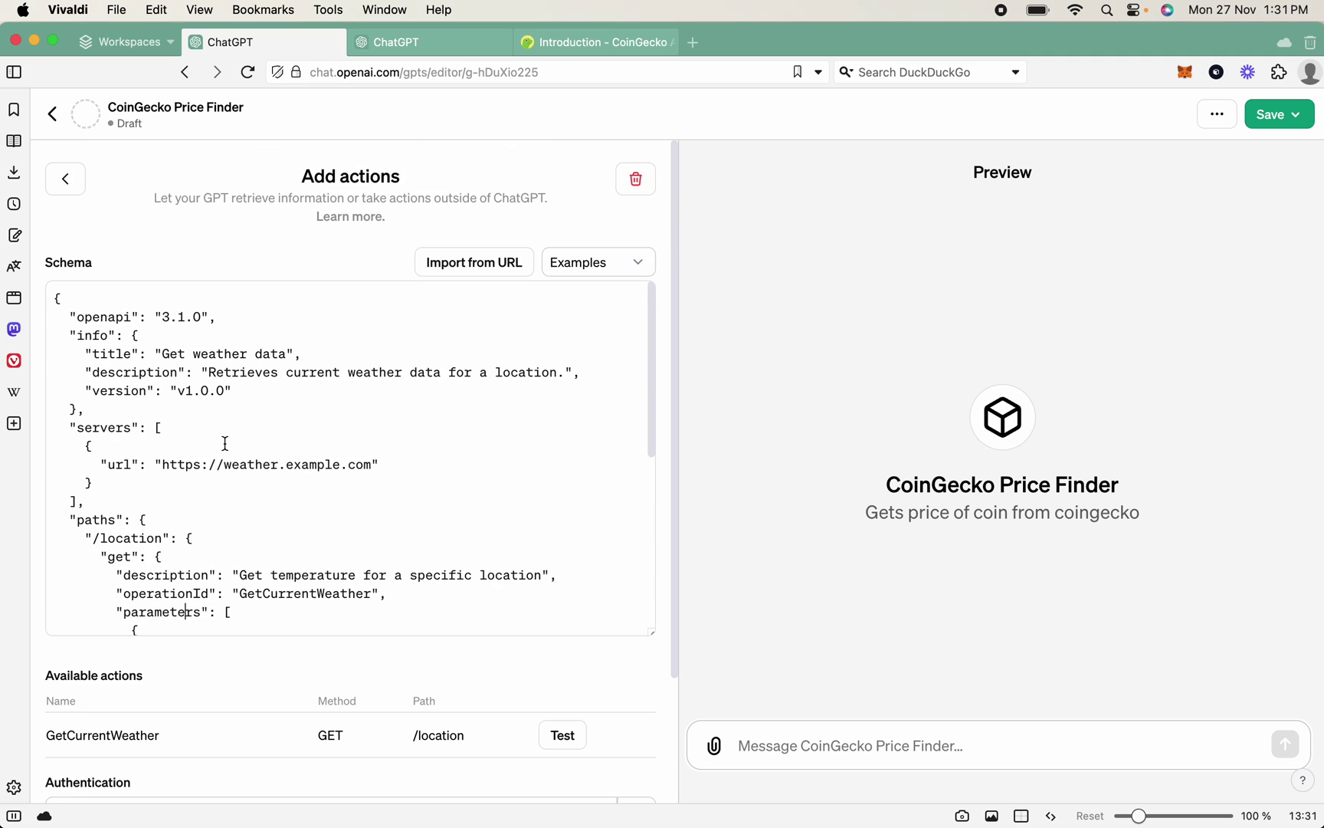
{"action": "left_click_drag", "start_coordinate": [52, 298], "coordinate": [325, 641]}
{"action": "left_click", "coordinate": [265, 575]}
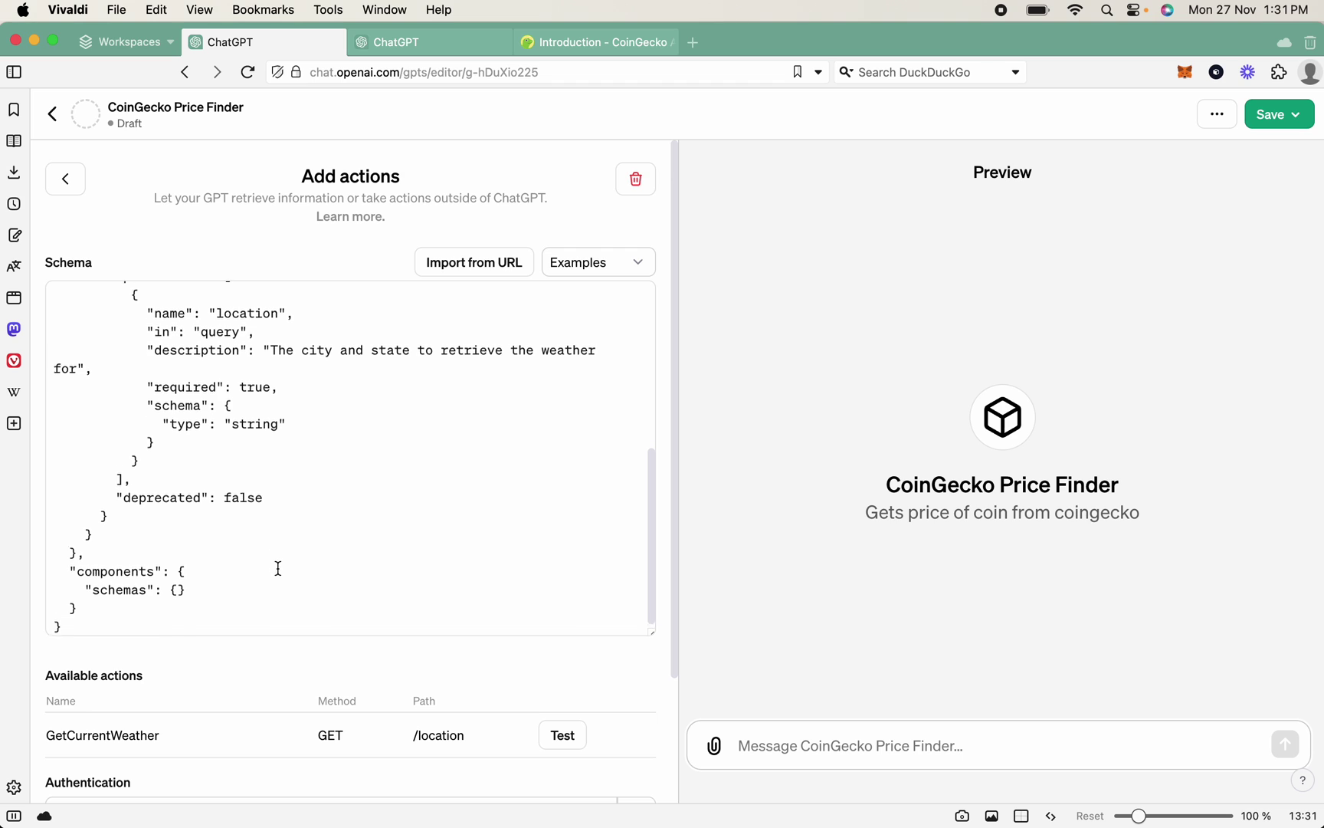
{"action": "scroll", "coordinate": [278, 568], "scroll_direction": "up", "scroll_amount": 6}
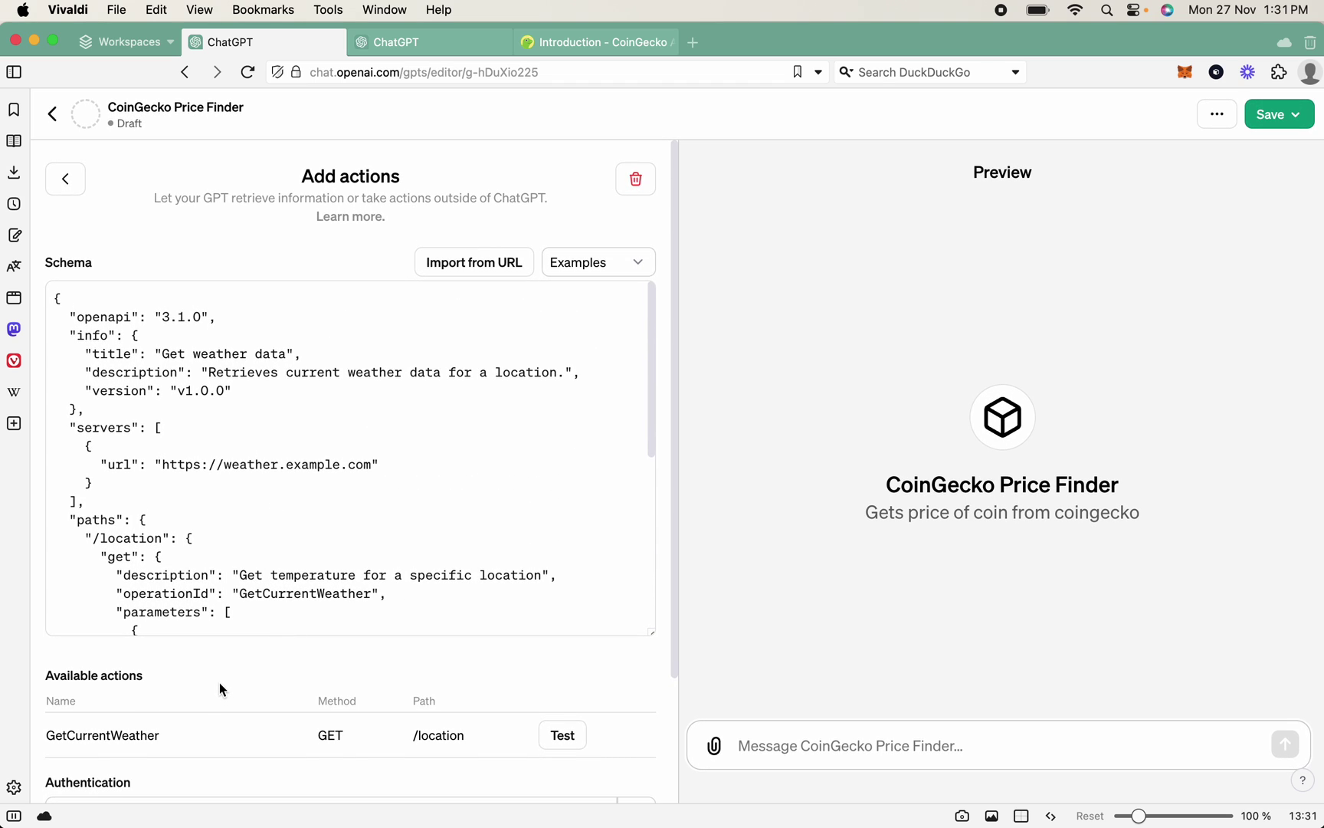
{"action": "scroll", "coordinate": [219, 687], "scroll_direction": "down", "scroll_amount": 3}
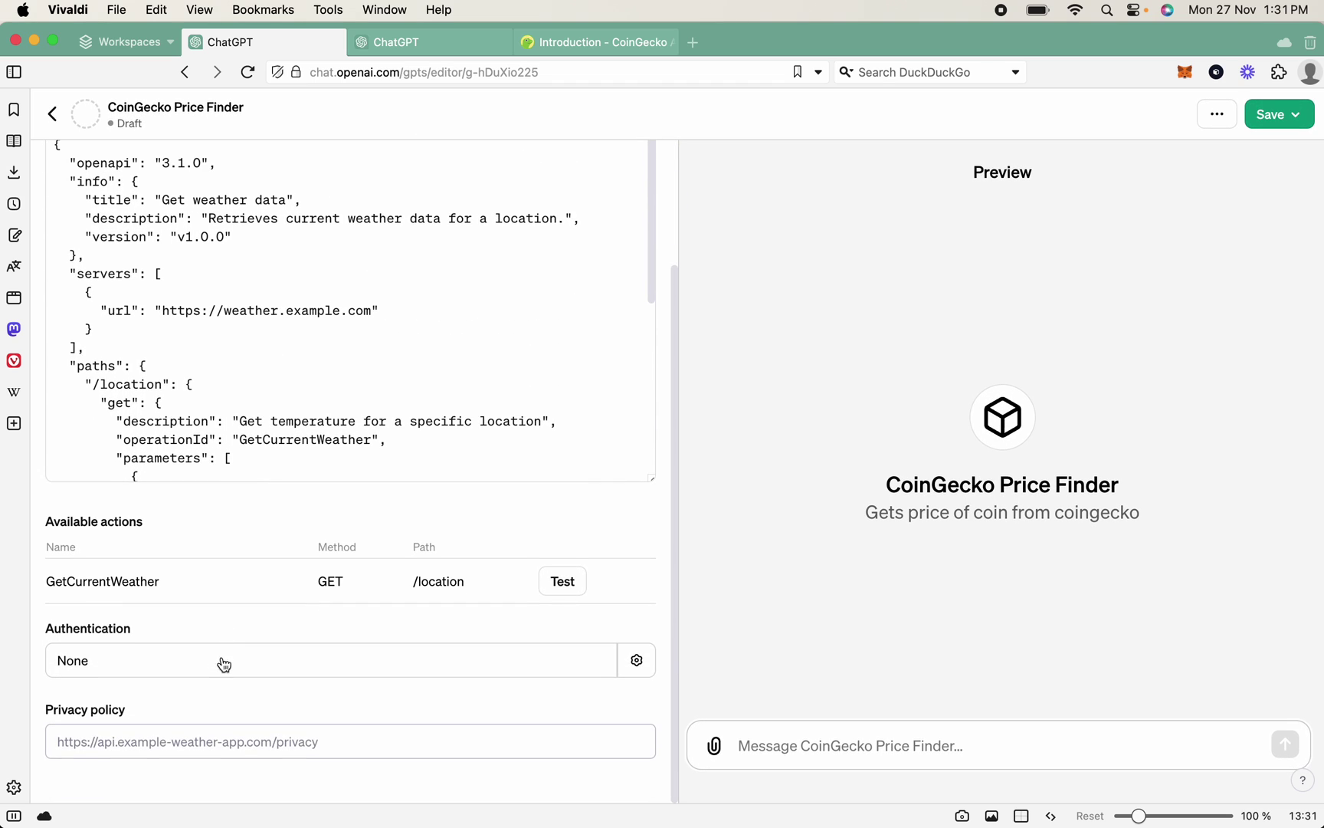
Try the API Key and OAuth options, then save the action's authentication as None.
{"action": "left_click", "coordinate": [97, 670]}
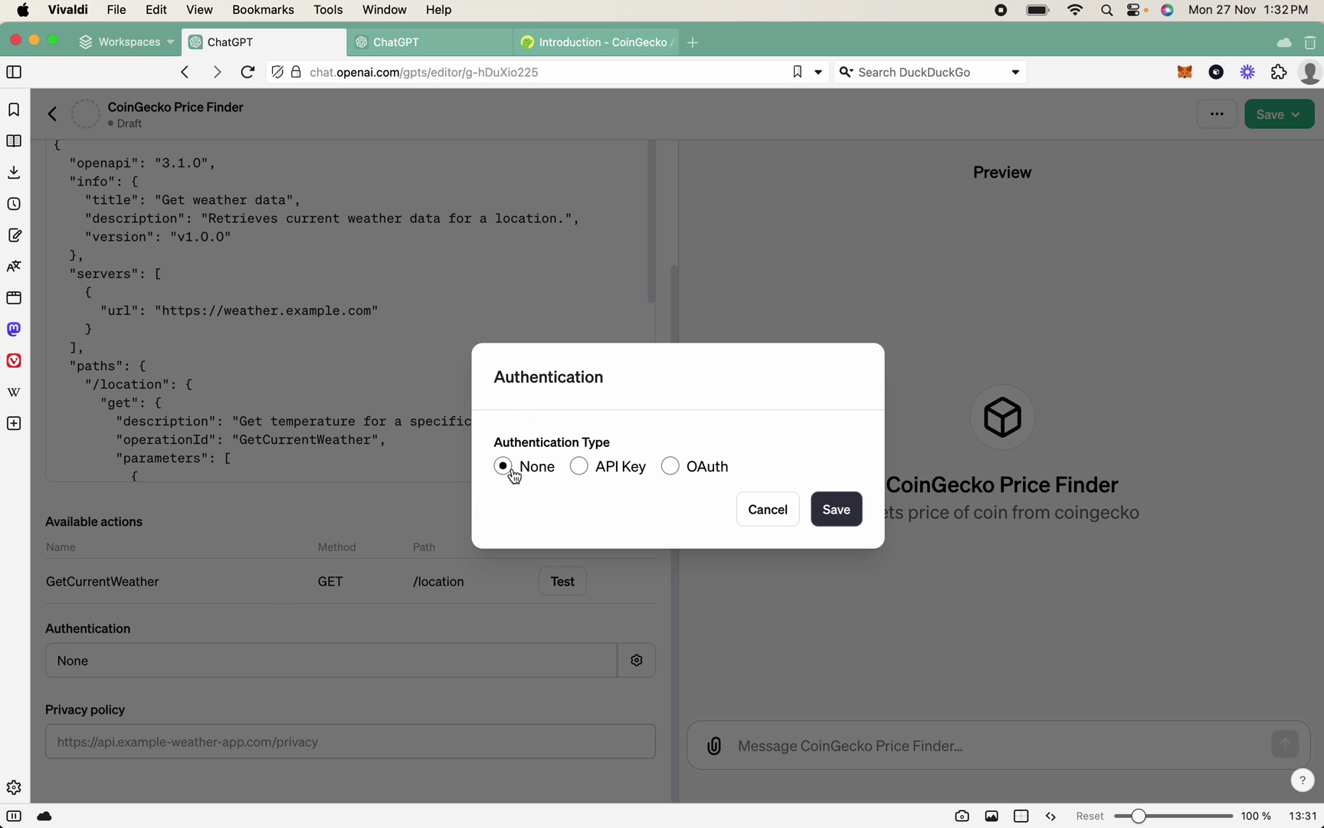
{"action": "left_click", "coordinate": [599, 468]}
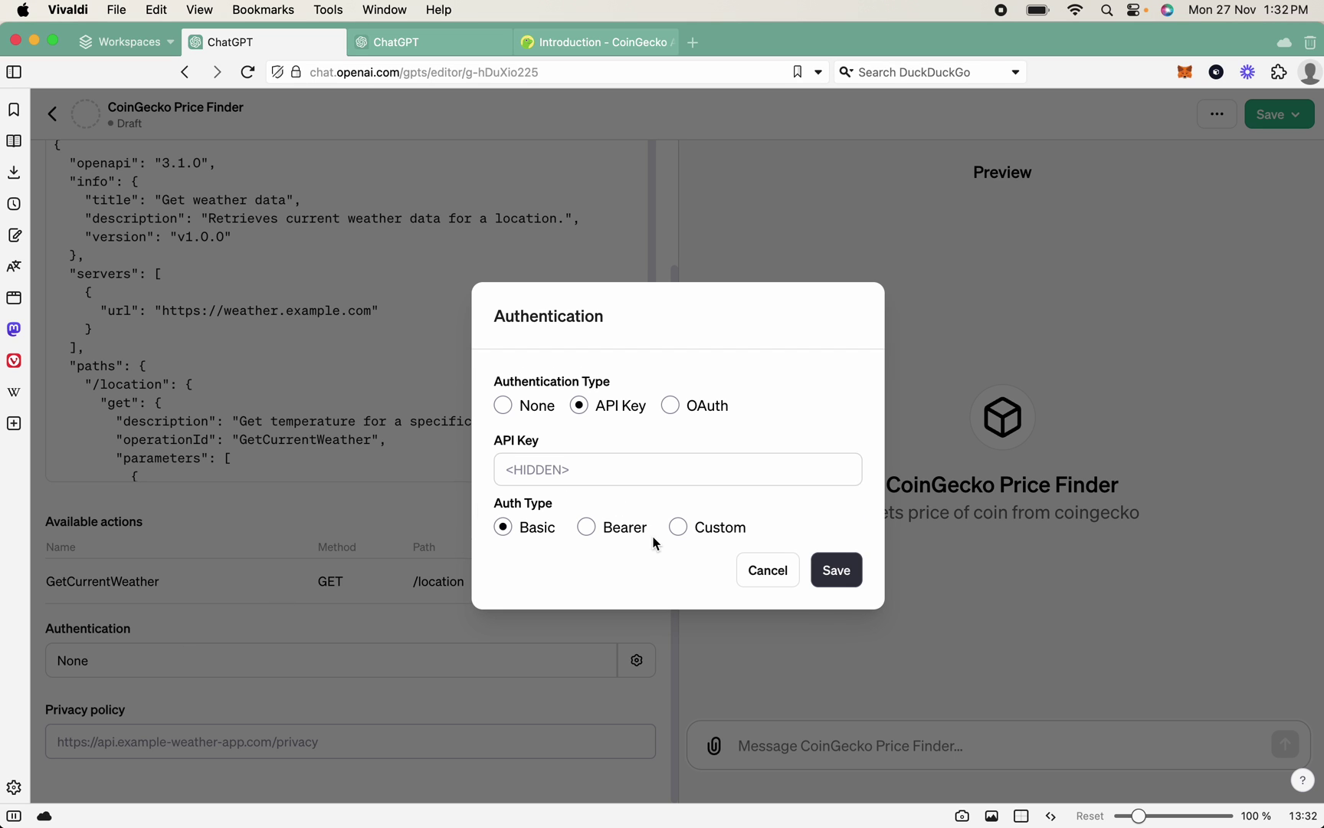
{"action": "left_click", "coordinate": [670, 406]}
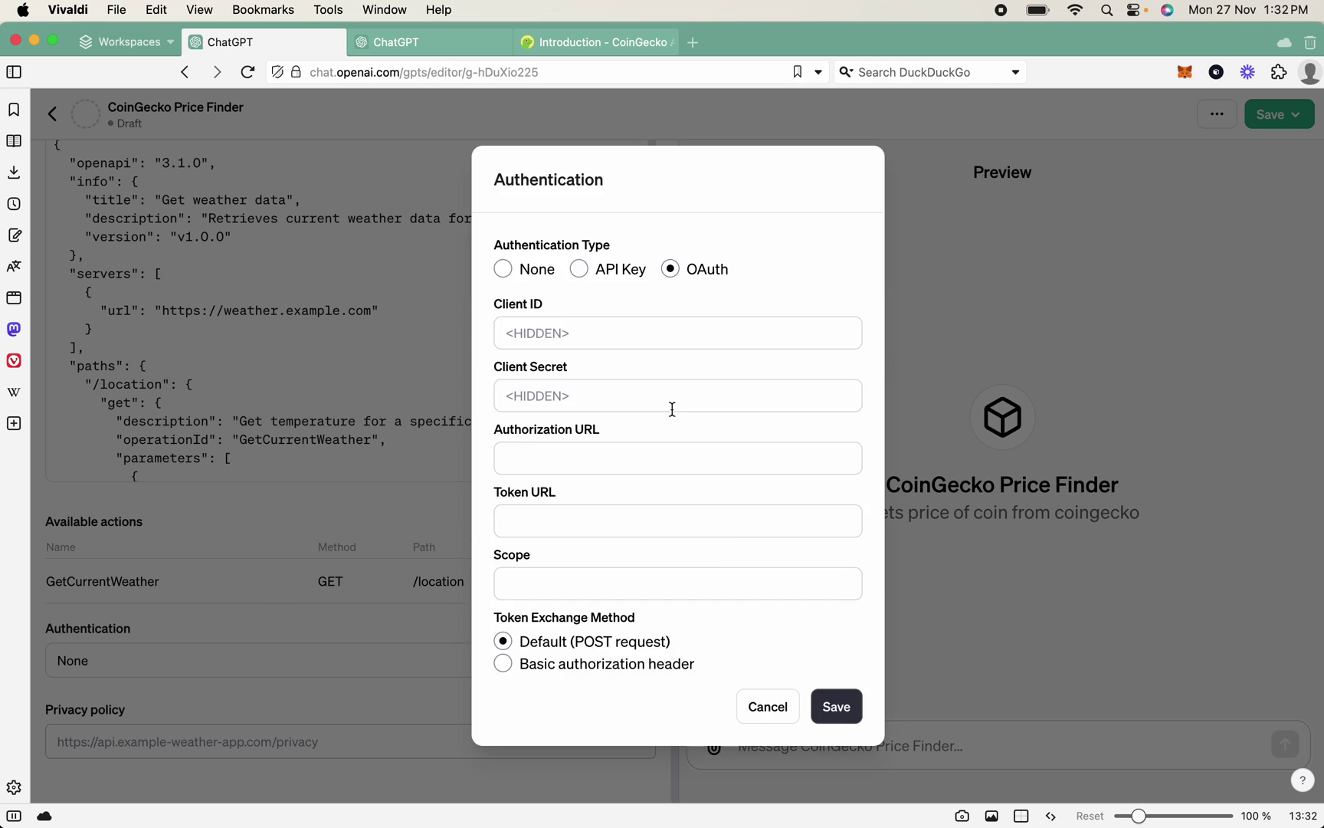
{"action": "left_click", "coordinate": [500, 271]}
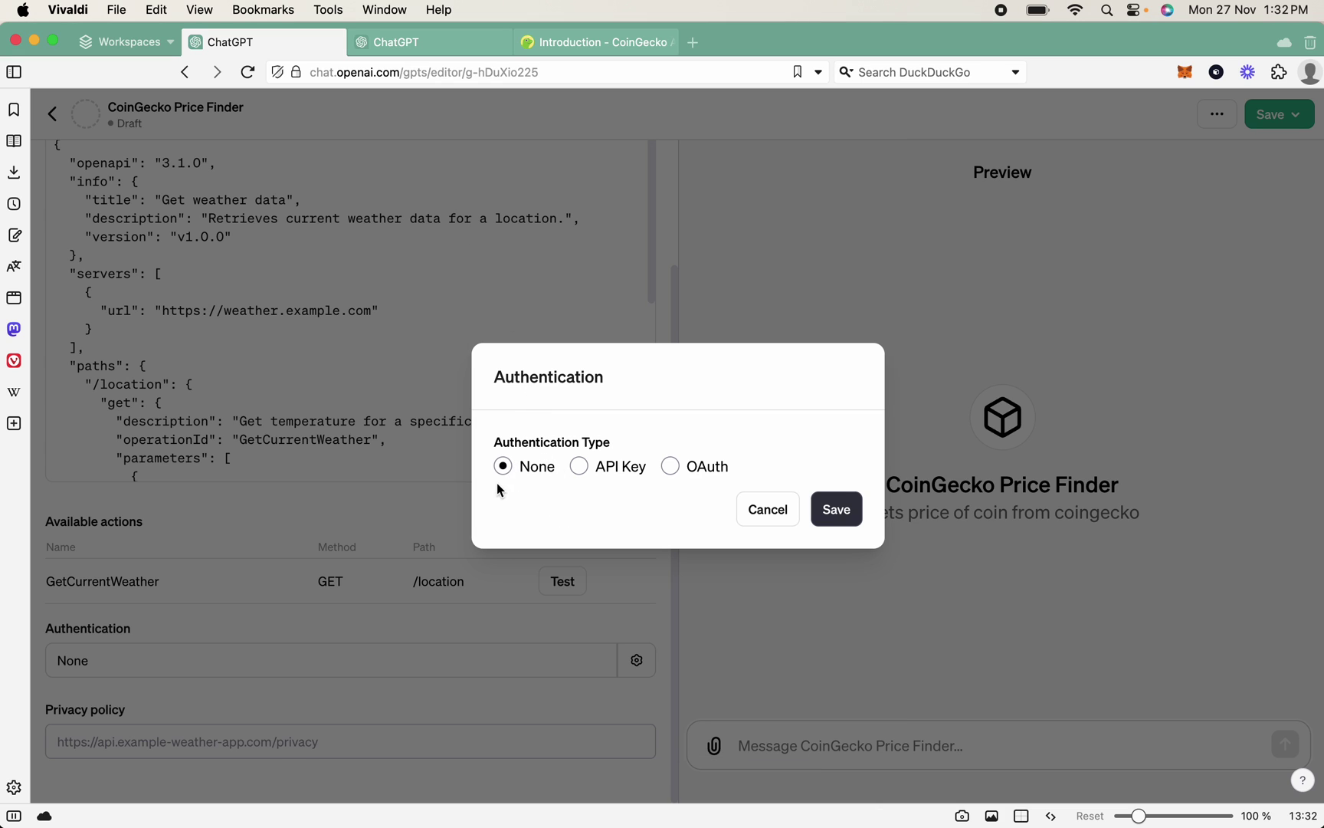
{"action": "left_click", "coordinate": [579, 465]}
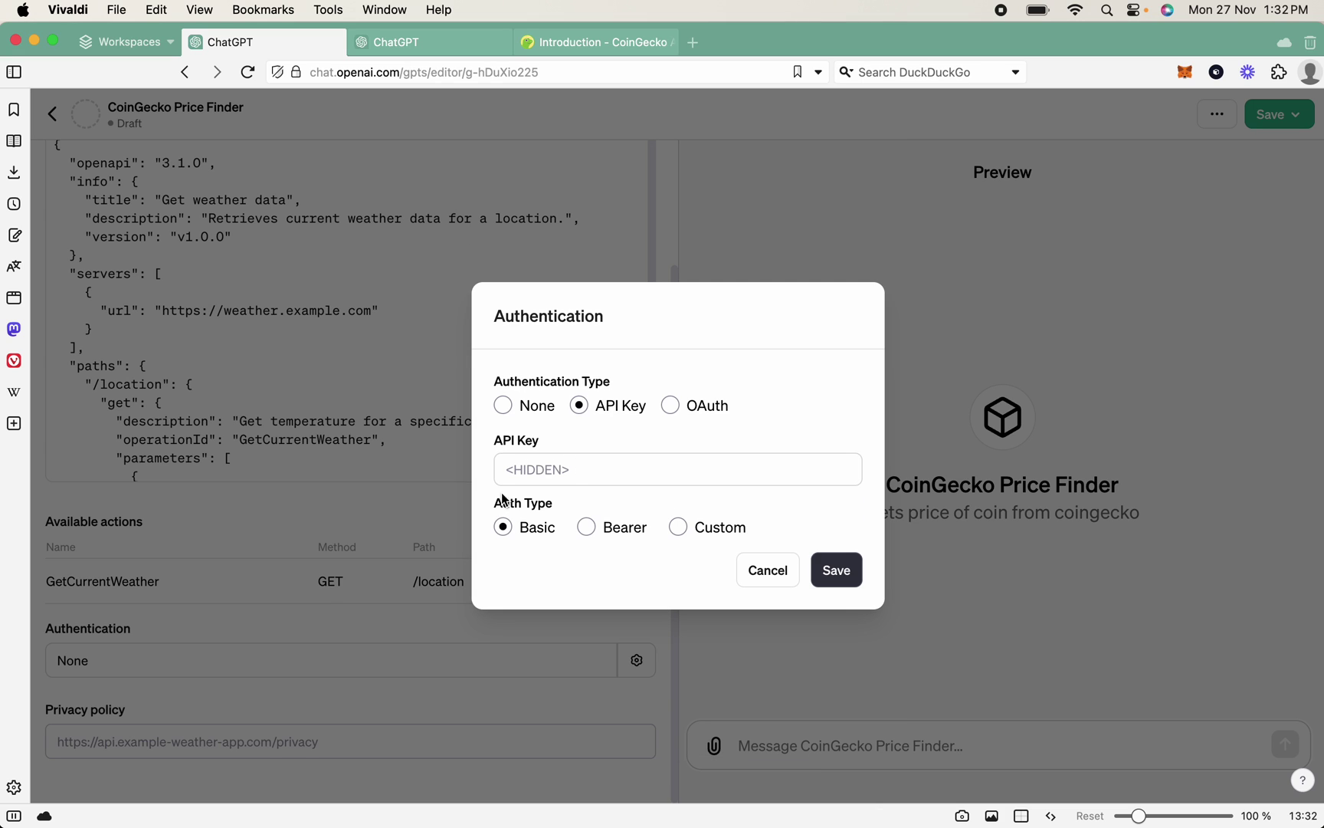
{"action": "left_click", "coordinate": [678, 527]}
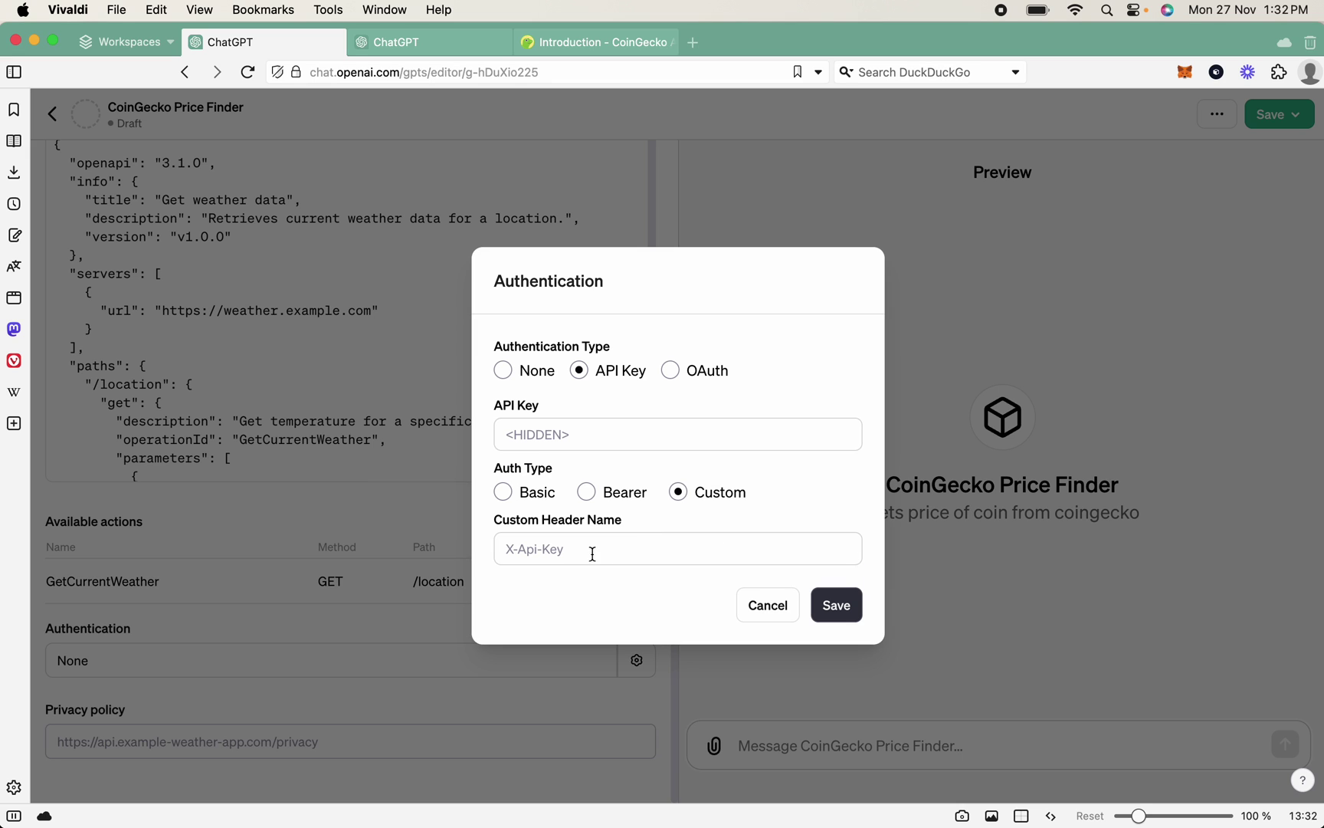
{"action": "left_click", "coordinate": [521, 549]}
{"action": "left_click", "coordinate": [504, 372]}
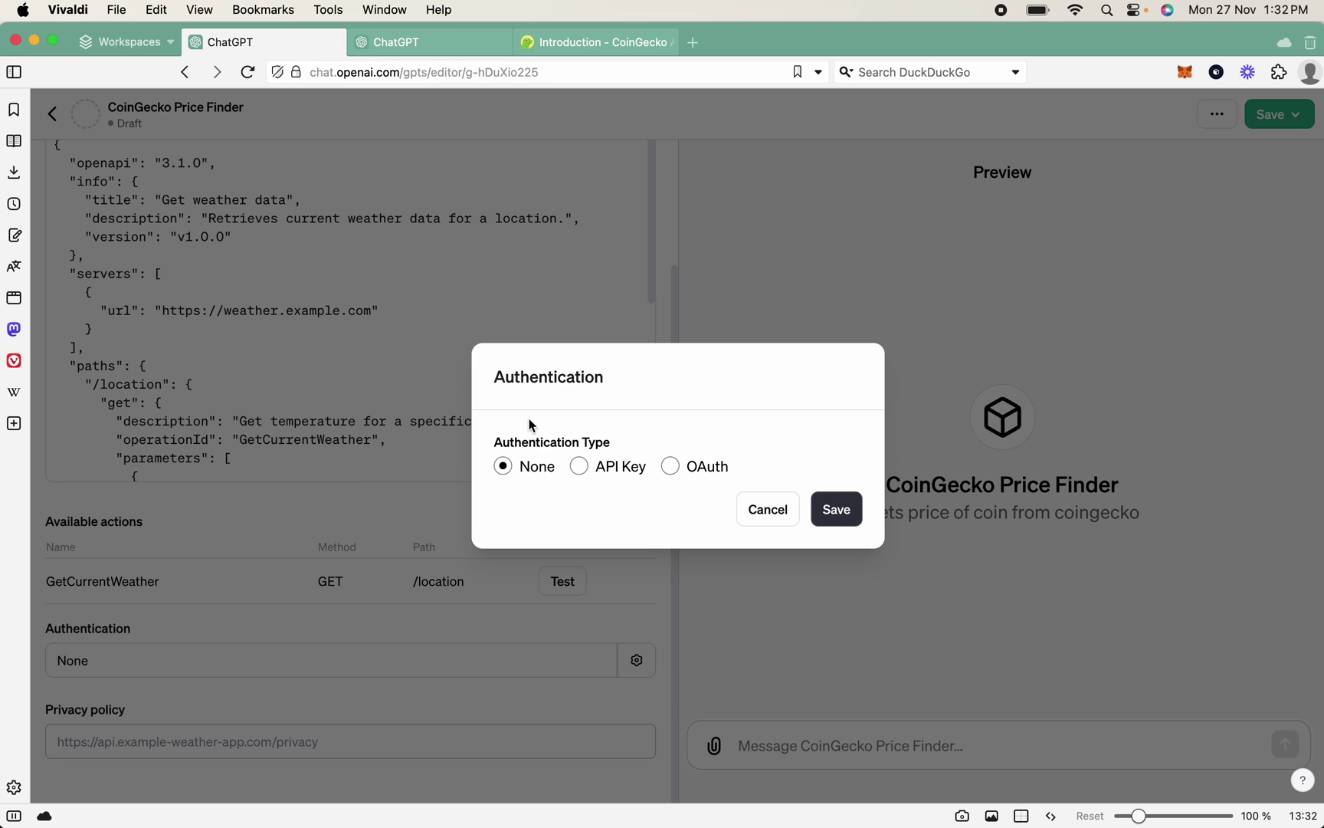
{"action": "left_click", "coordinate": [833, 514]}
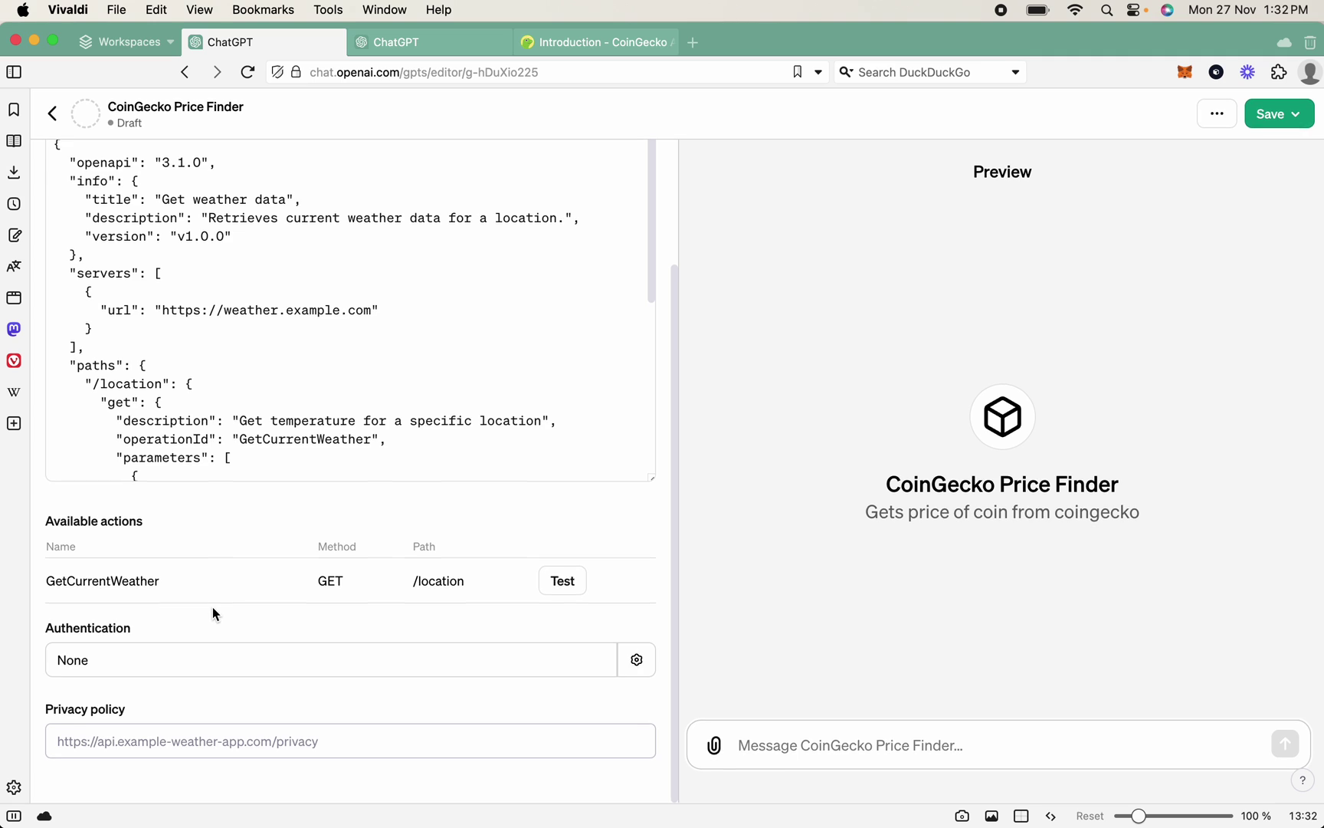
{"action": "scroll", "coordinate": [198, 588], "scroll_direction": "up", "scroll_amount": 3}
{"action": "scroll", "coordinate": [206, 494], "scroll_direction": "down", "scroll_amount": 3}
{"action": "scroll", "coordinate": [198, 399], "scroll_direction": "up", "scroll_amount": 5}
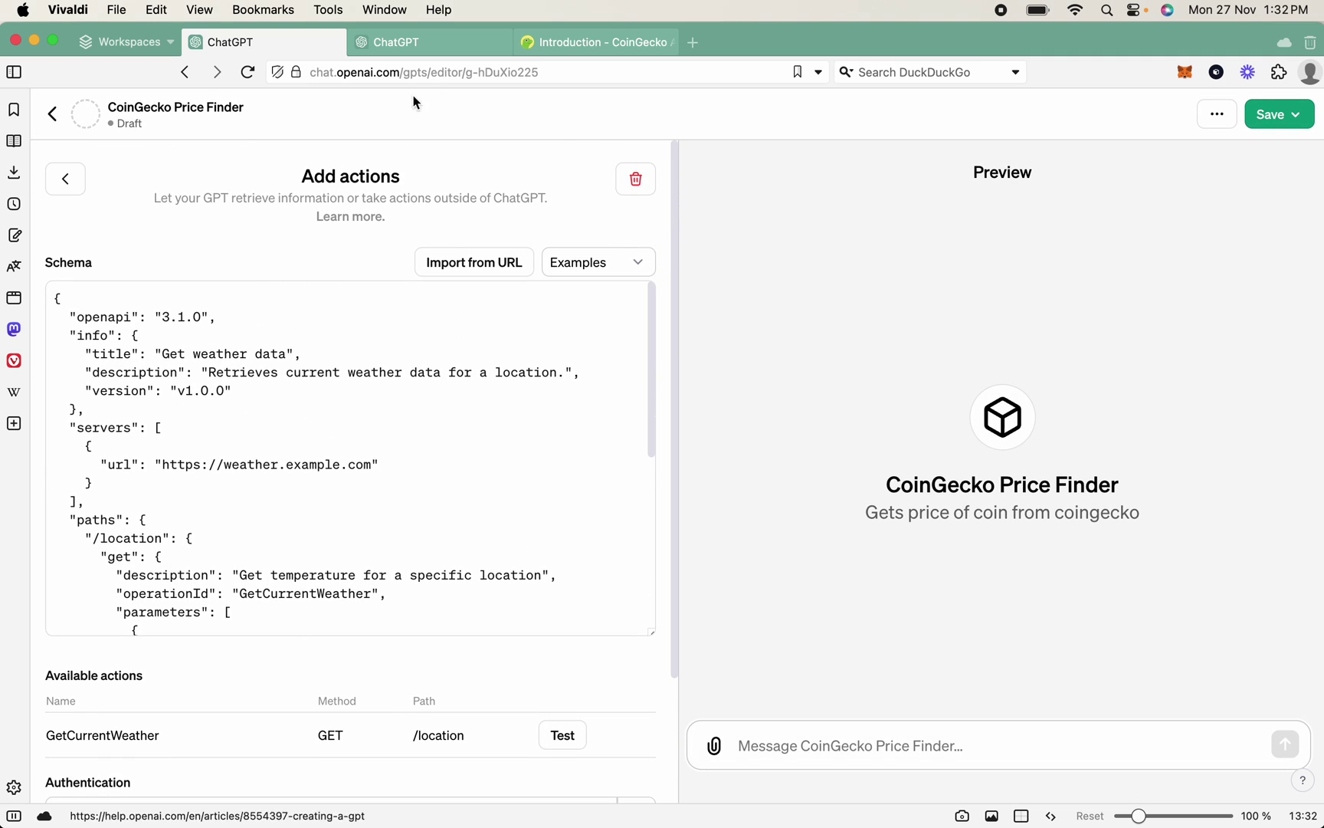
In a new chat, draft a request for a CoinGecko price action schema, pasting the API documentation link.
{"action": "left_click", "coordinate": [585, 43]}
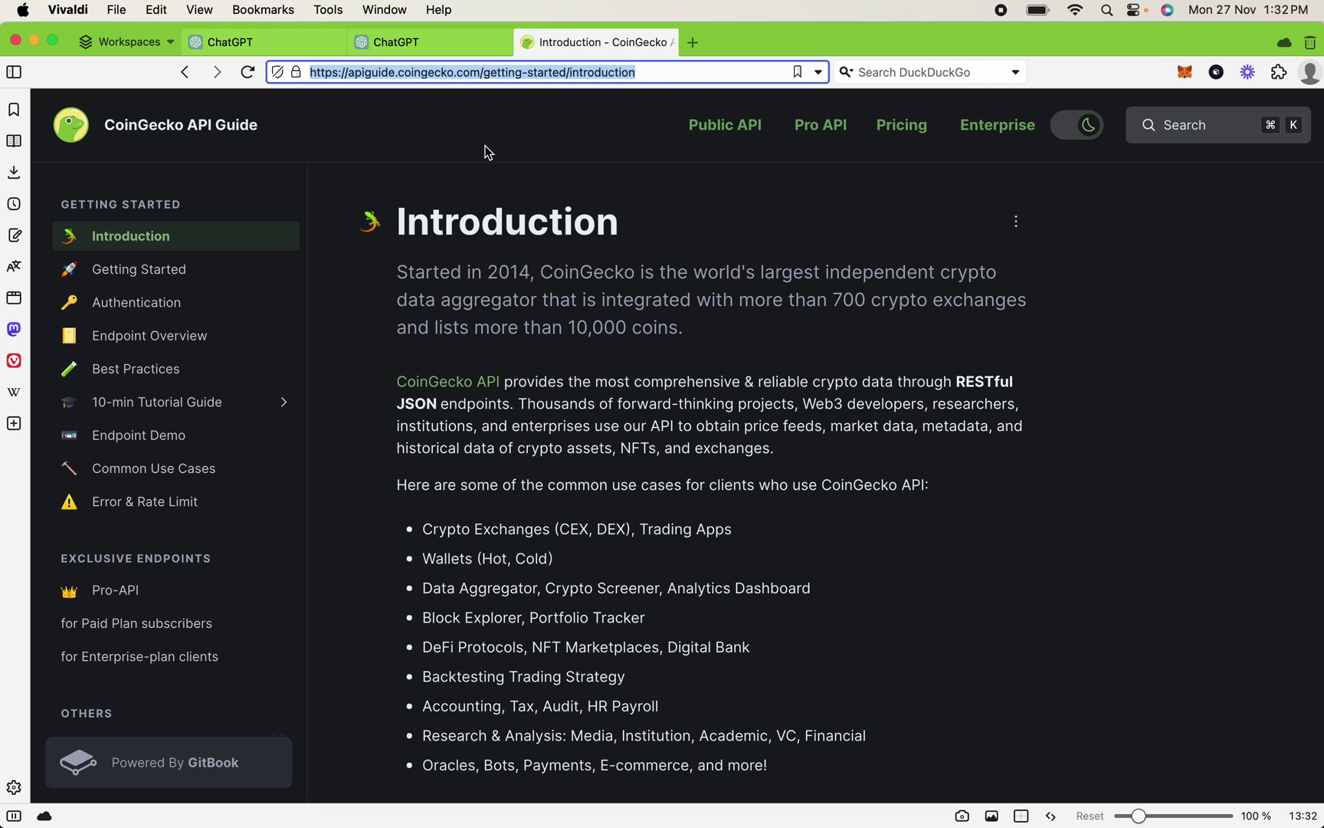
{"action": "left_click", "coordinate": [432, 46]}
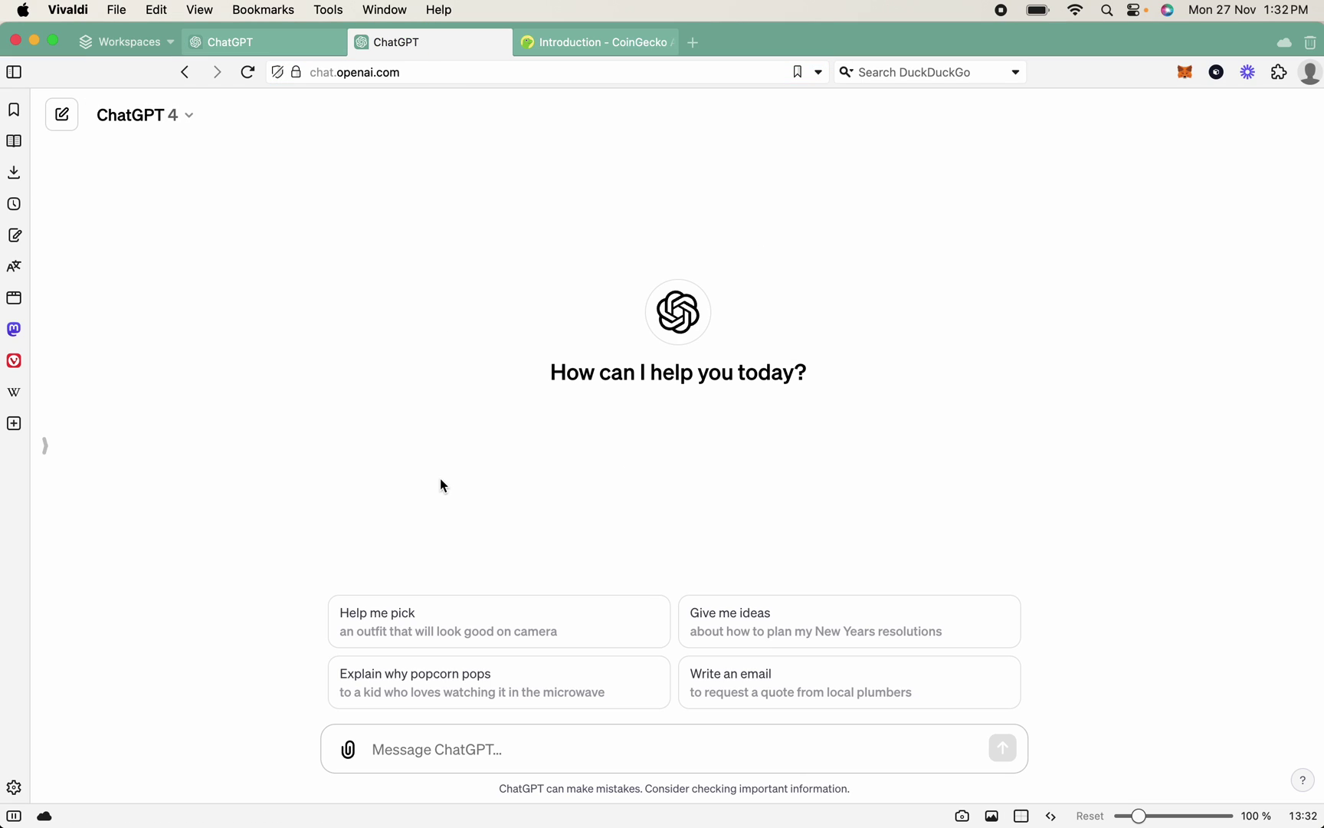
{"action": "left_click", "coordinate": [488, 758]}
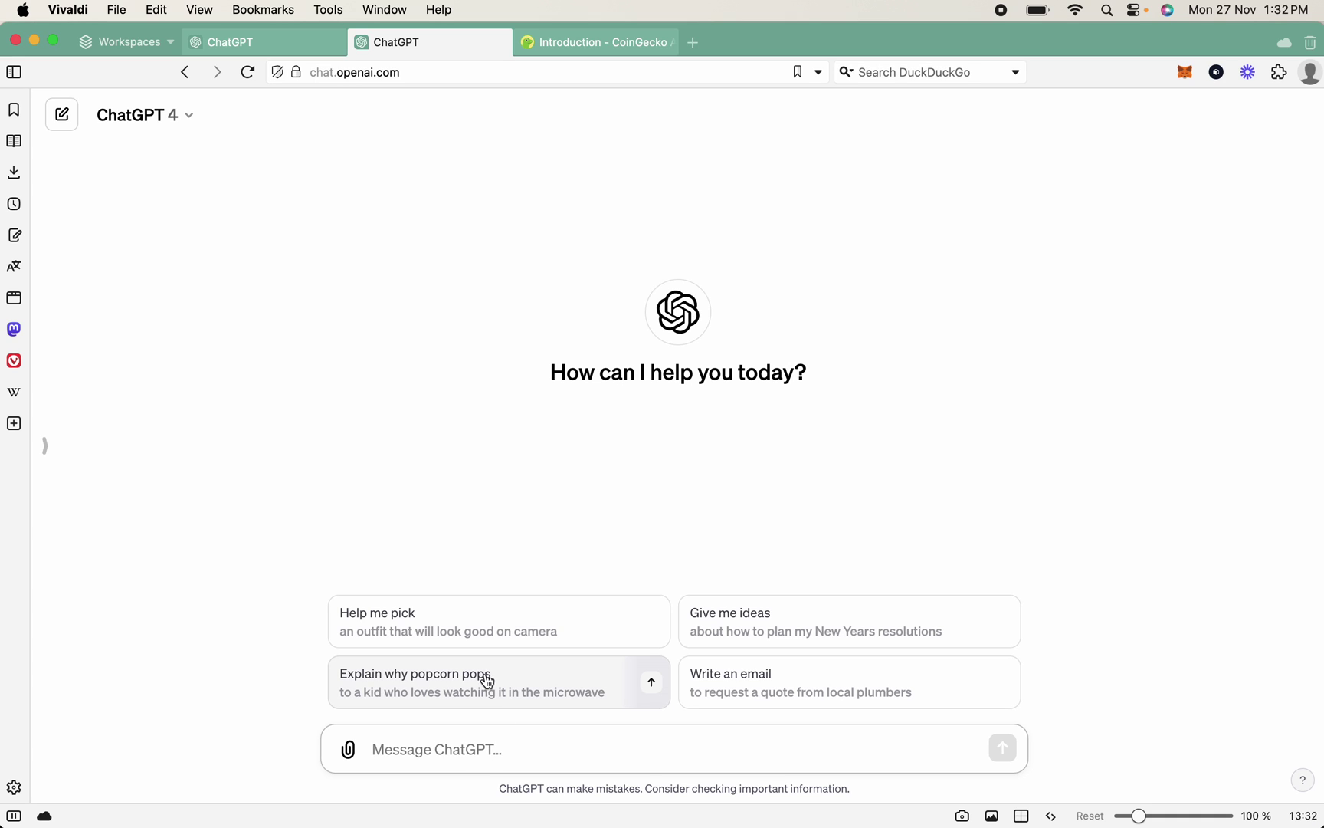
{"action": "type", "text": "P"}
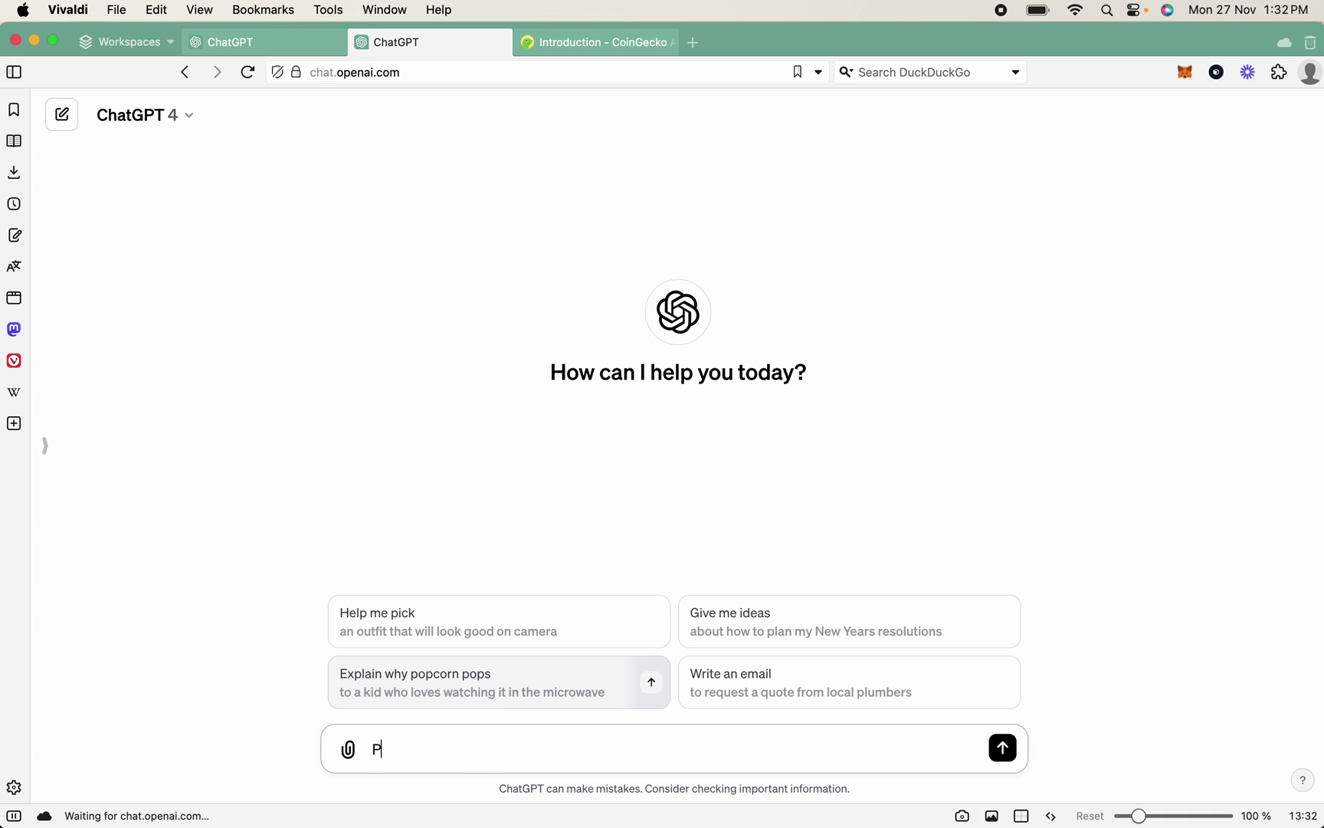
{"action": "type", "text": "lease create the schema for a custom gpt action."}
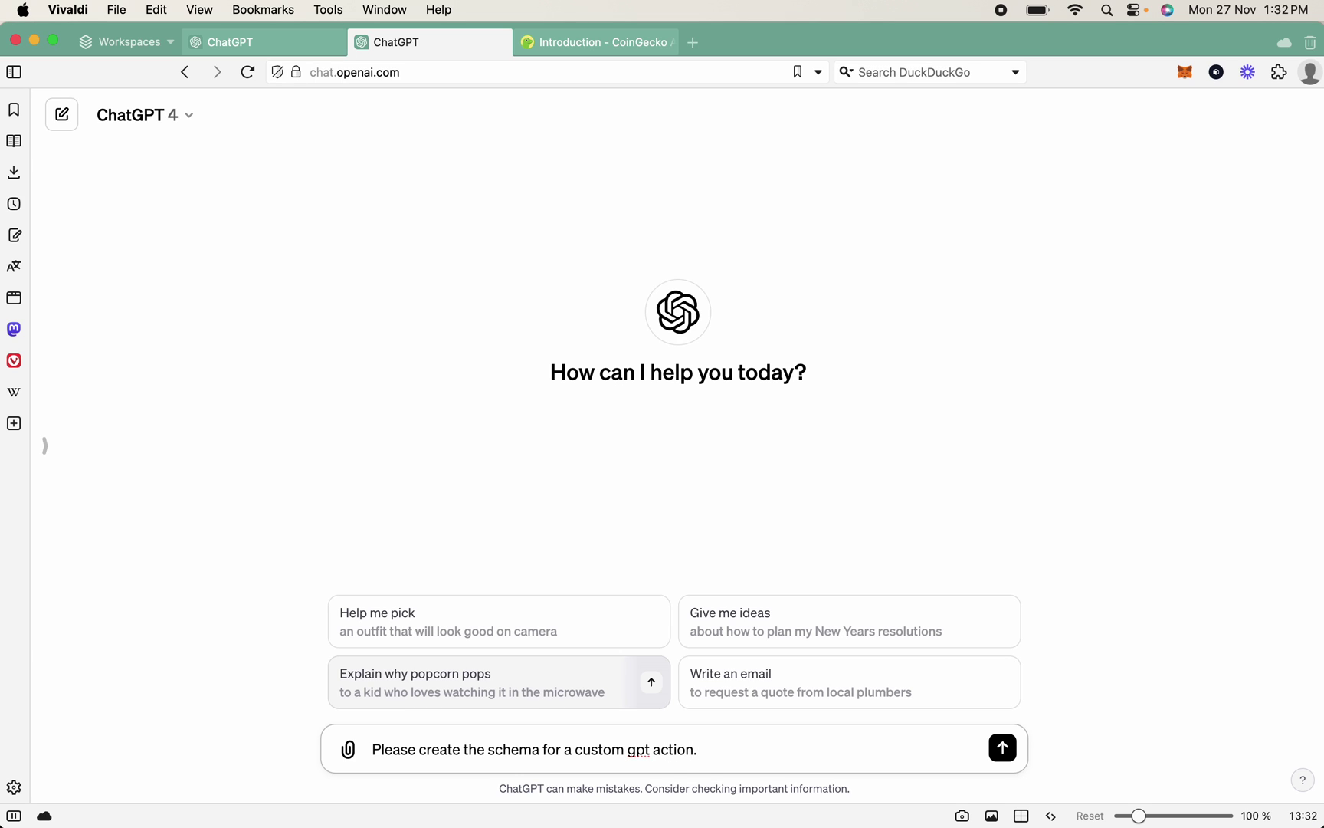
{"action": "type", "text": " It will be to get the price from coinge"}
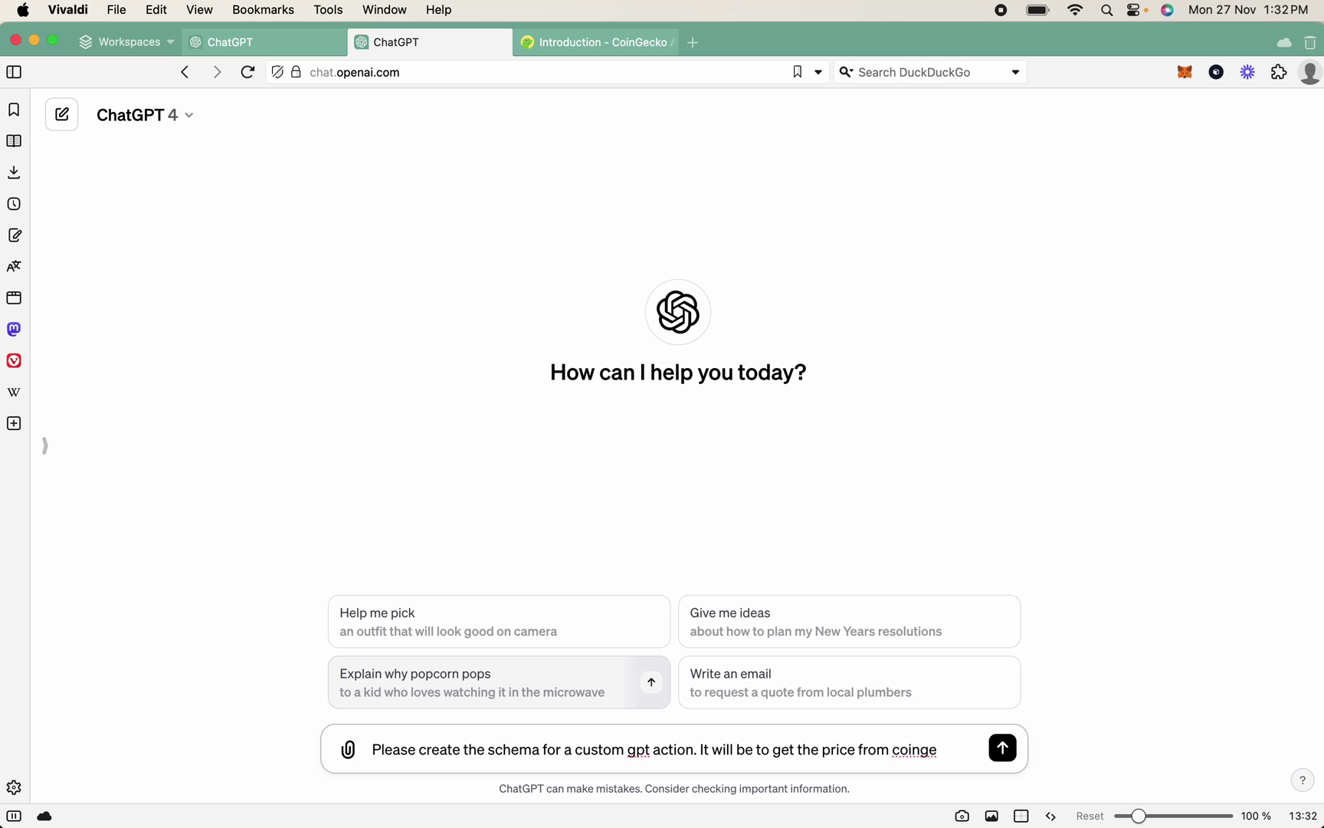
{"action": "type", "text": "cocko api."}
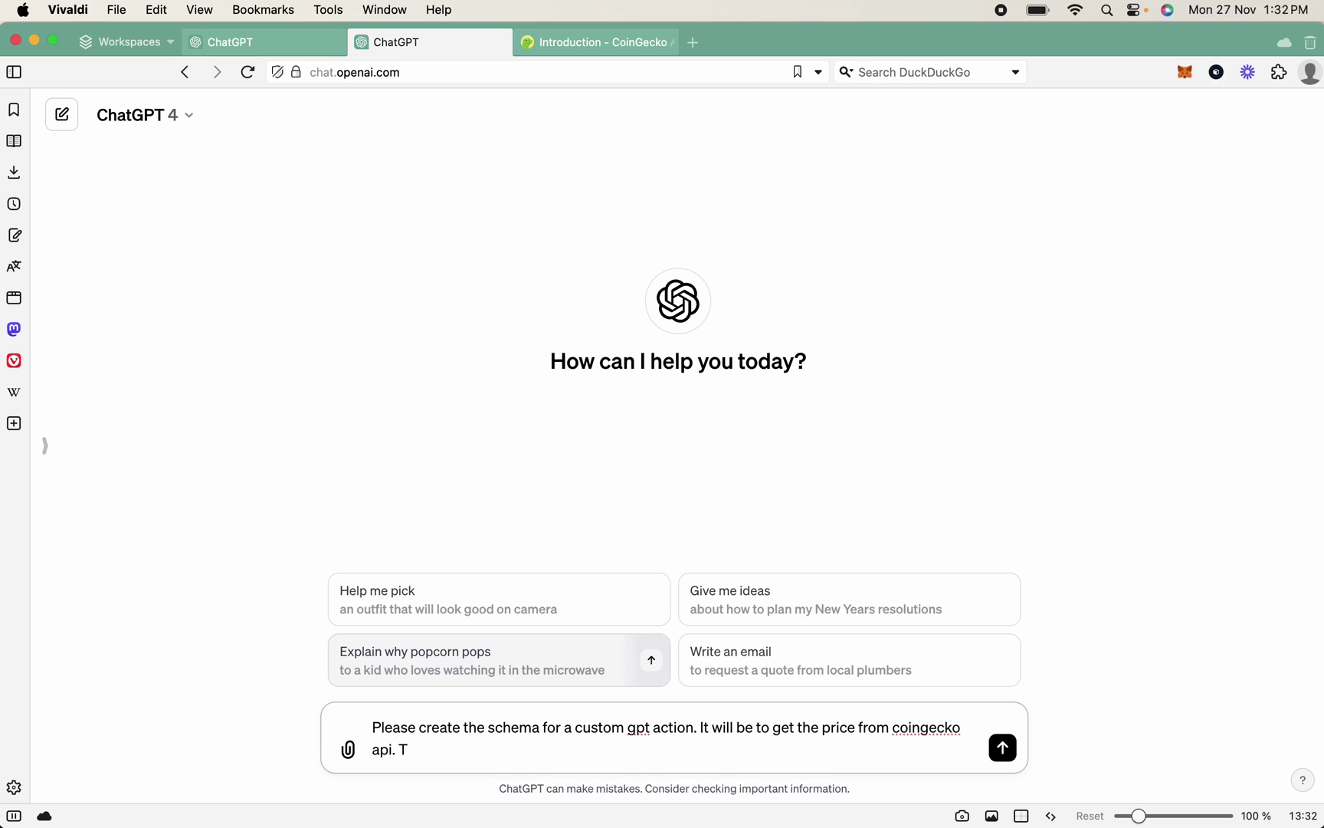
{"action": "type", "text": " Here is theapi"}
{"action": "key", "text": "BackSpace"}
{"action": "key", "text": "BackSpace"}
{"action": "key", "text": "BackSpace"}
{"action": "type", "text": "api docue"}
{"action": "key", "text": "BackSpace"}
{"action": "type", "text": "mentation:"}
{"action": "type", "text": "https://apiguide.coingecko.com/getting-started/introduction"}
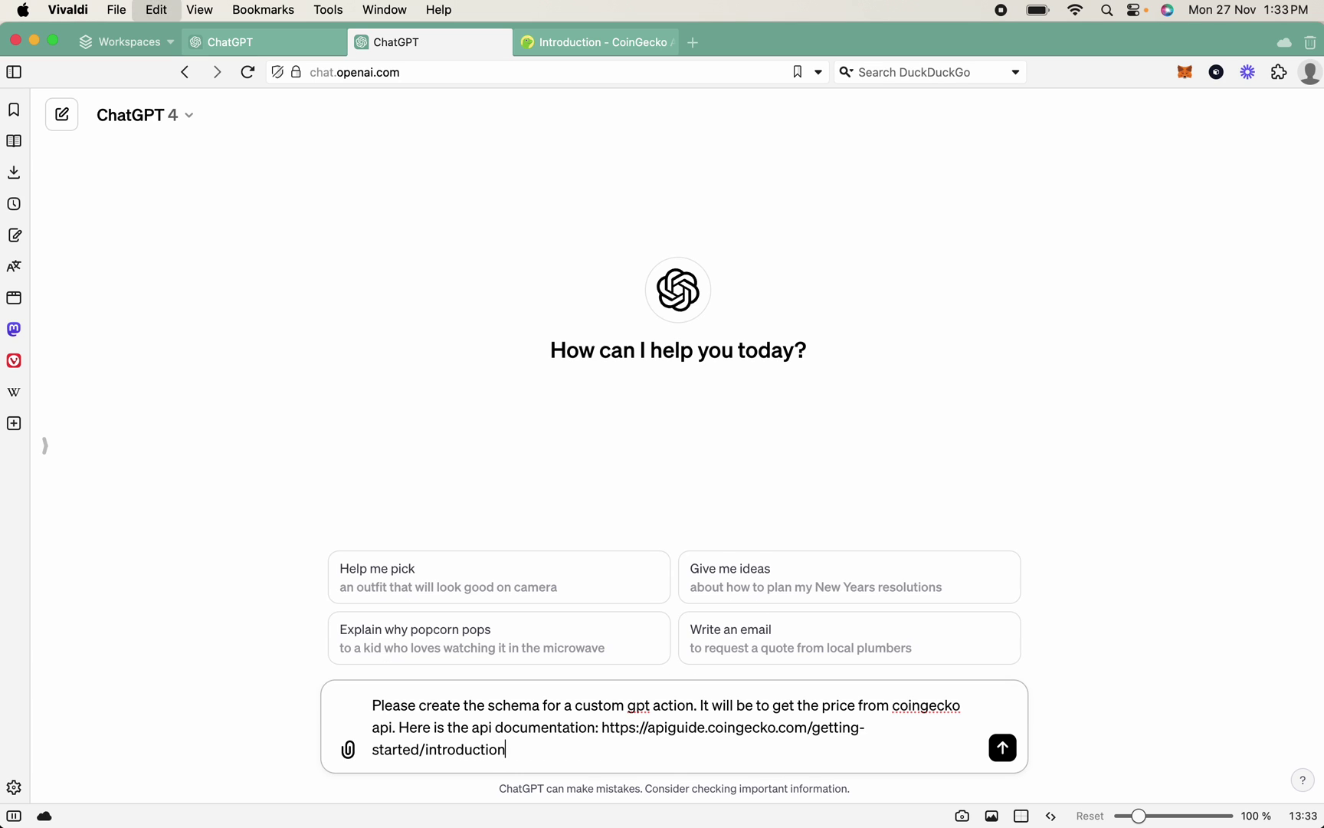
{"action": "key", "text": "shift+Return"}
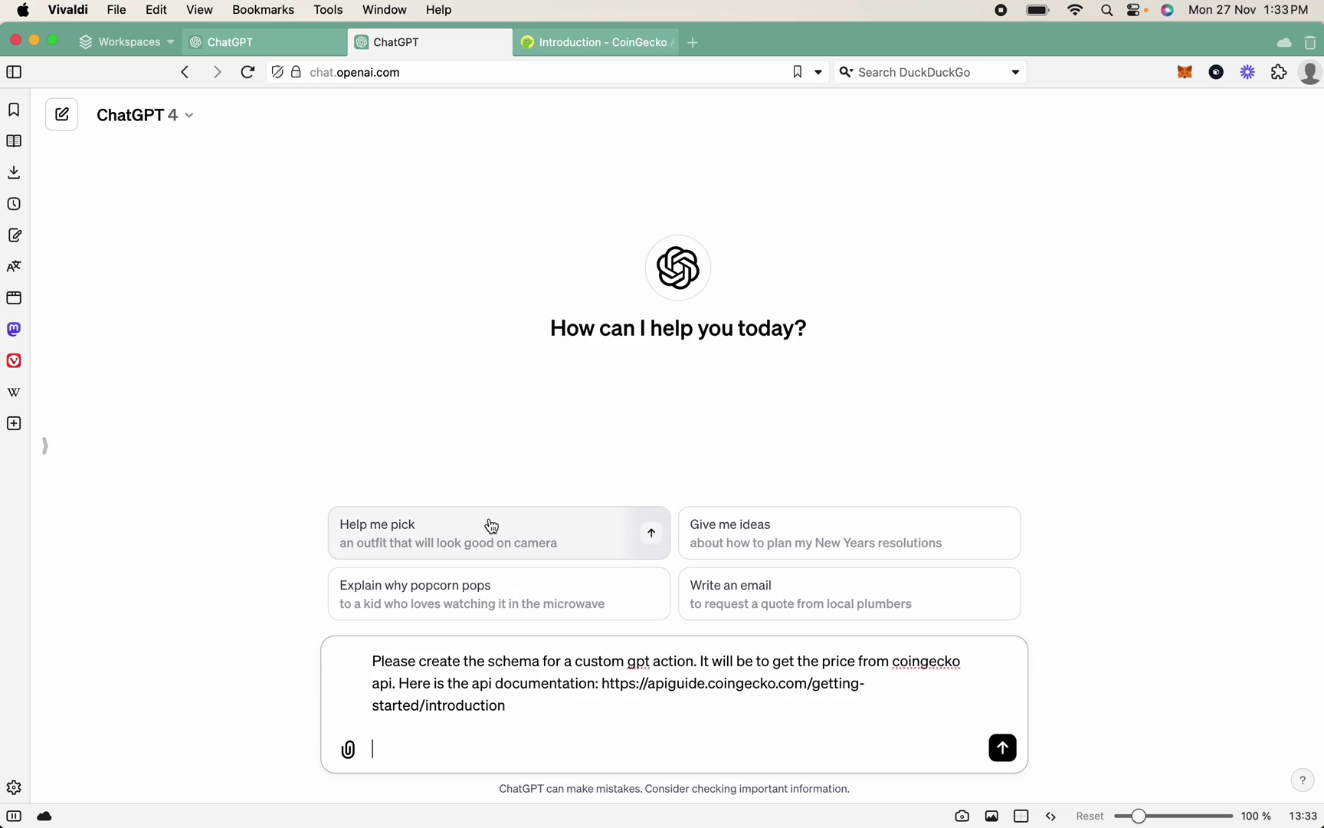
Copy the example weather schema from the action editor and return to the draft.
{"action": "left_click", "coordinate": [262, 45]}
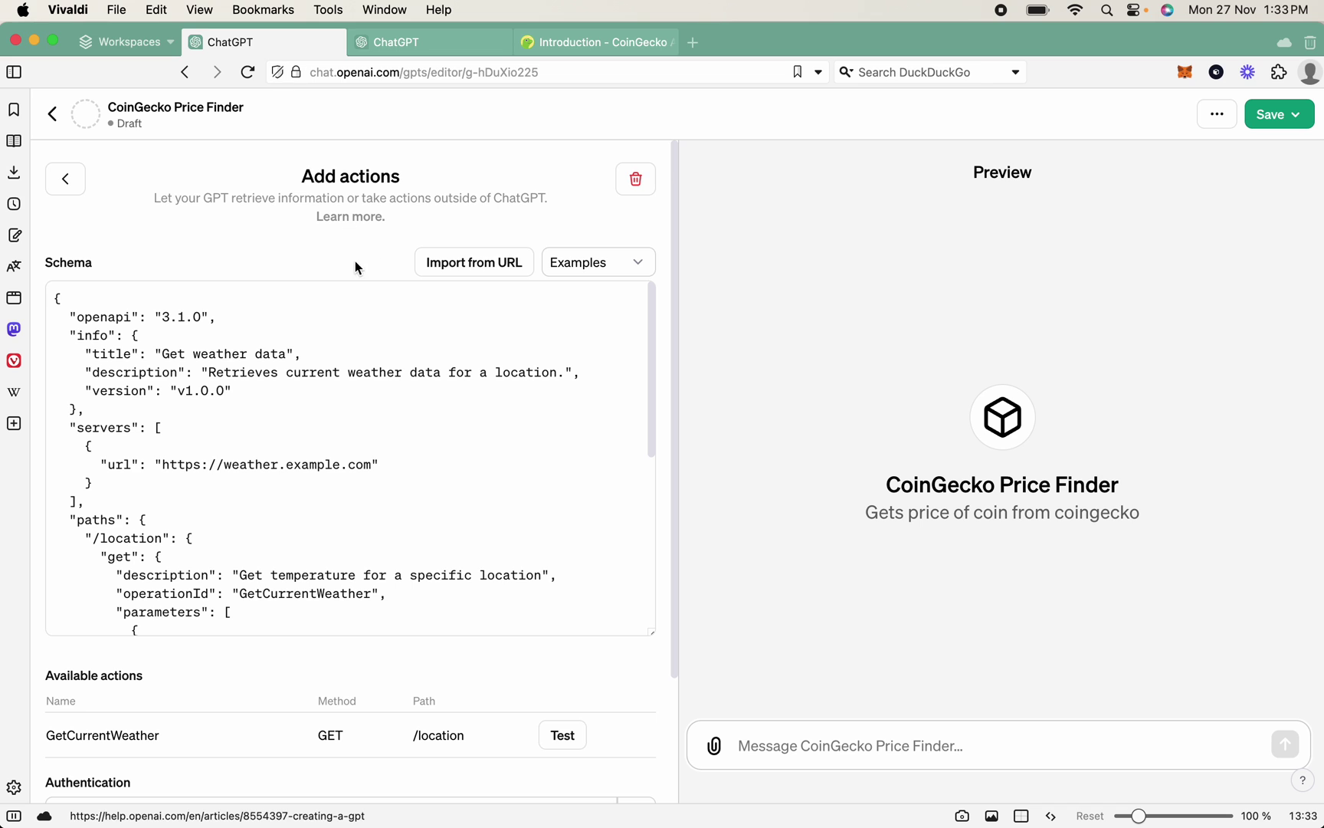
{"action": "key", "text": "super+a"}
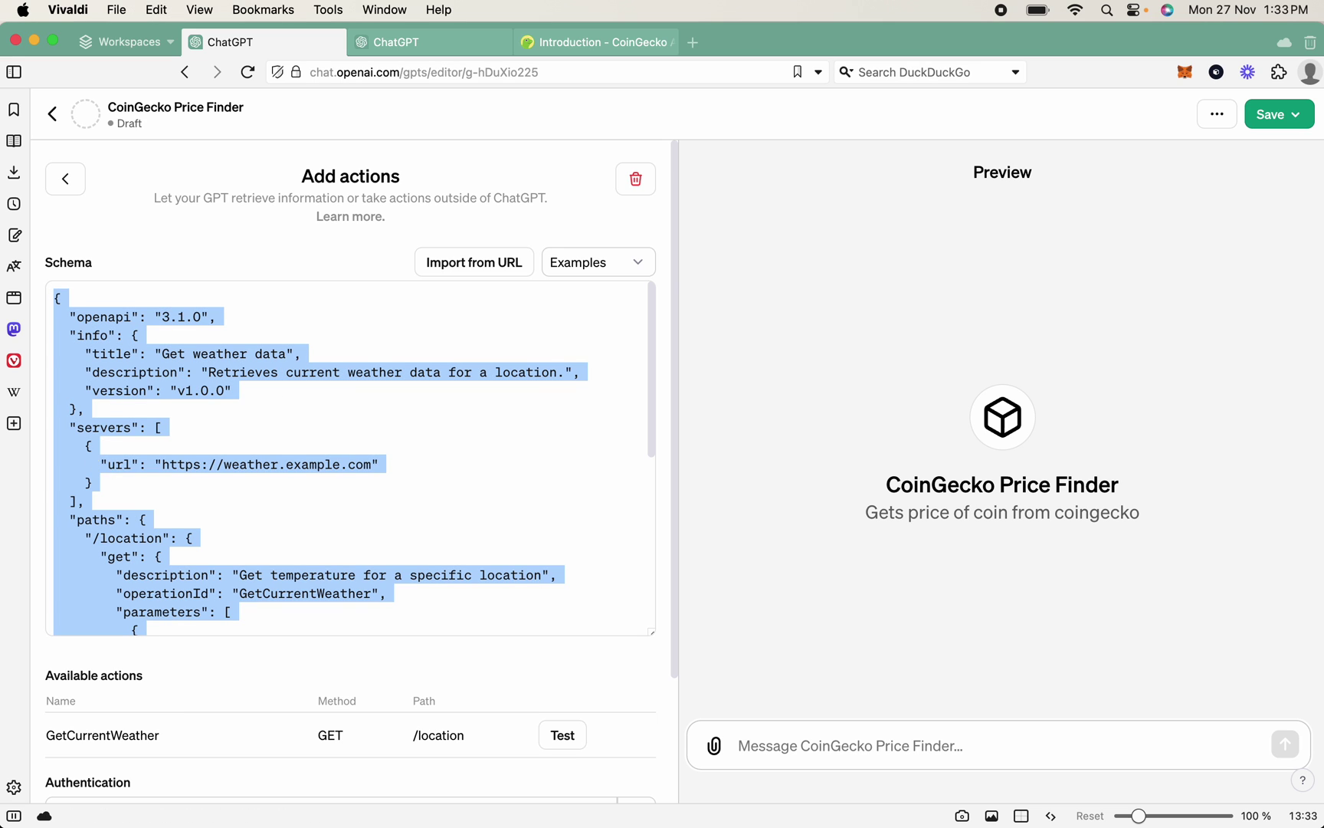
{"action": "left_click", "coordinate": [155, 391]}
{"action": "scroll", "coordinate": [144, 406], "scroll_direction": "down", "scroll_amount": 2}
{"action": "scroll", "coordinate": [143, 406], "scroll_direction": "down", "scroll_amount": 5}
{"action": "scroll", "coordinate": [143, 406], "scroll_direction": "up", "scroll_amount": 8}
{"action": "left_click", "coordinate": [597, 42]}
{"action": "left_click", "coordinate": [414, 42]}
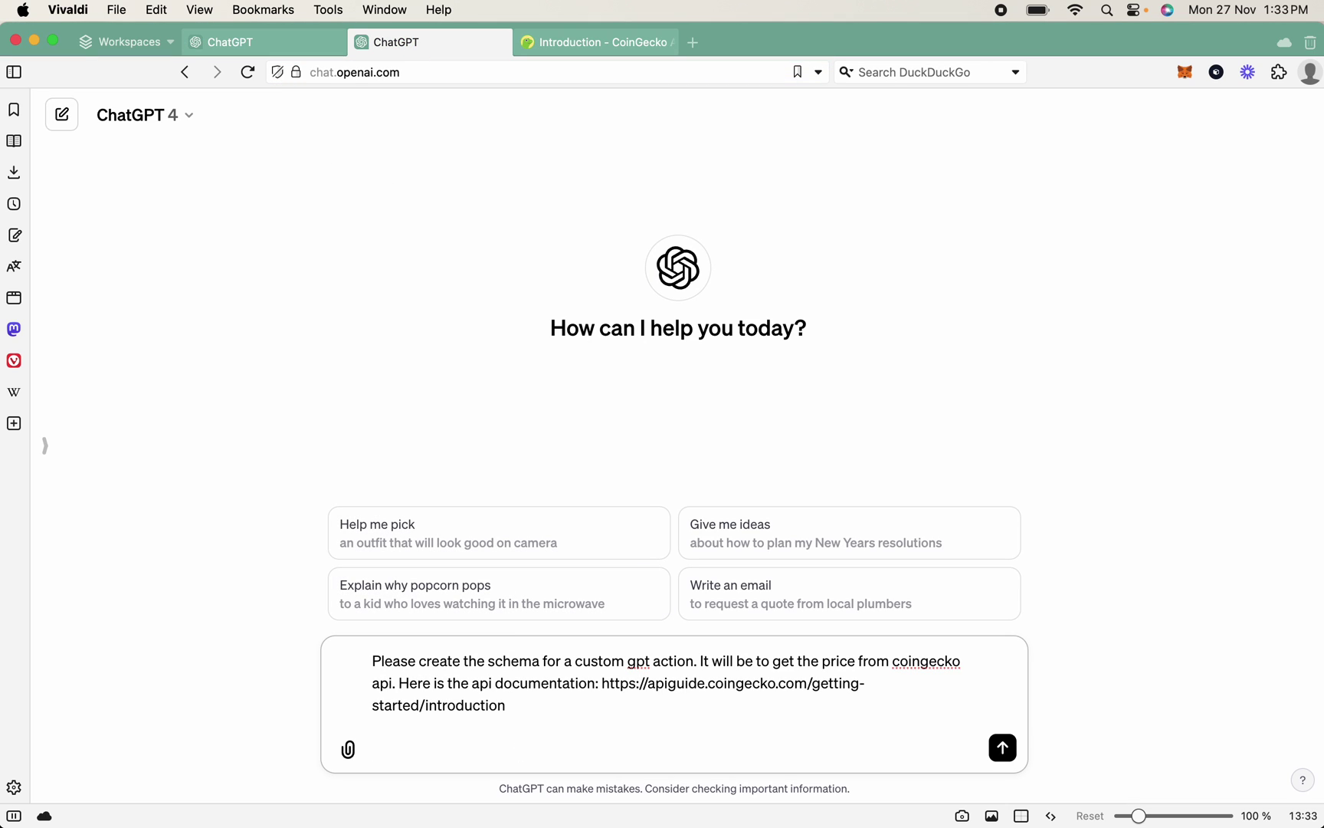
Add the pasted example JSON with 'Please create the schema for coingecko api' and send it.
{"action": "type", "text": "Here is an example of t"}
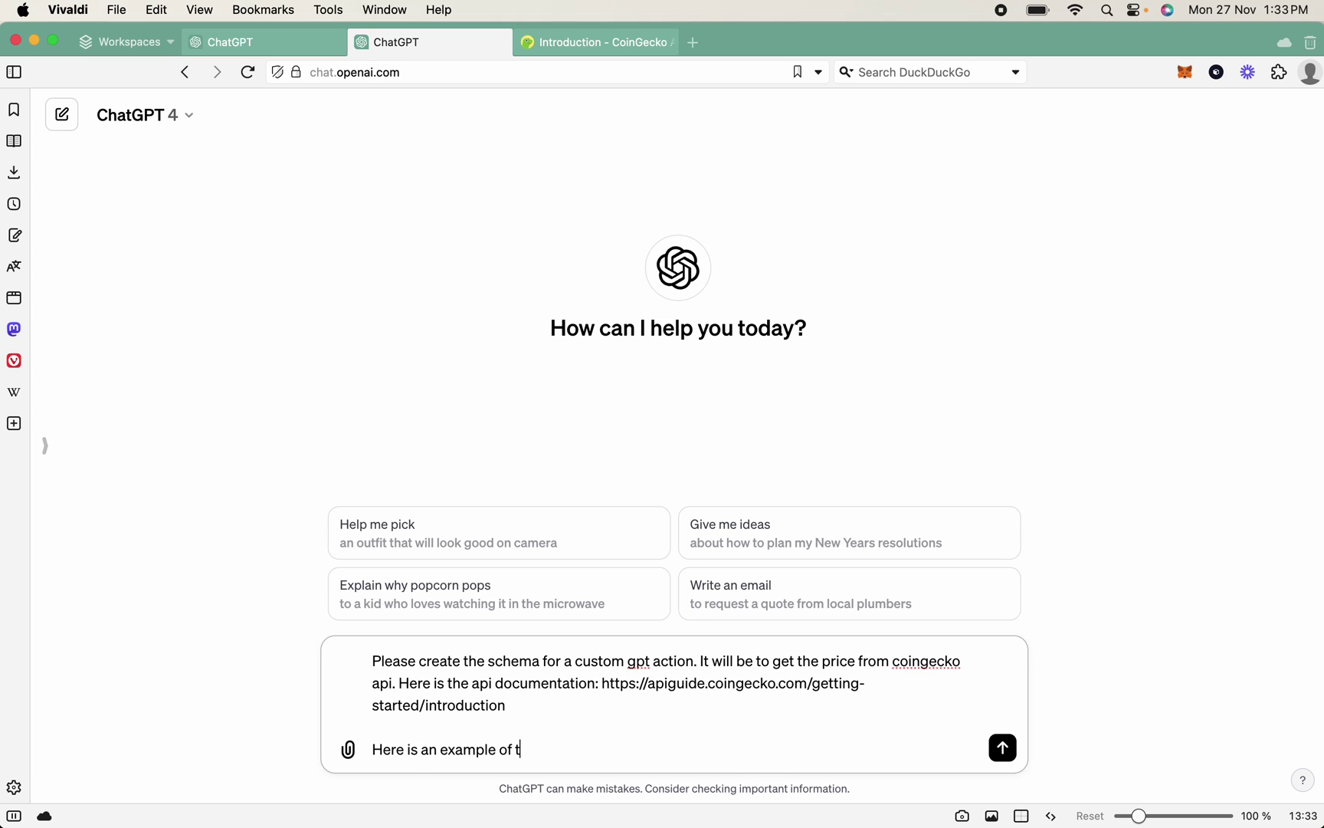
{"action": "type", "text": "he json format and how to se"}
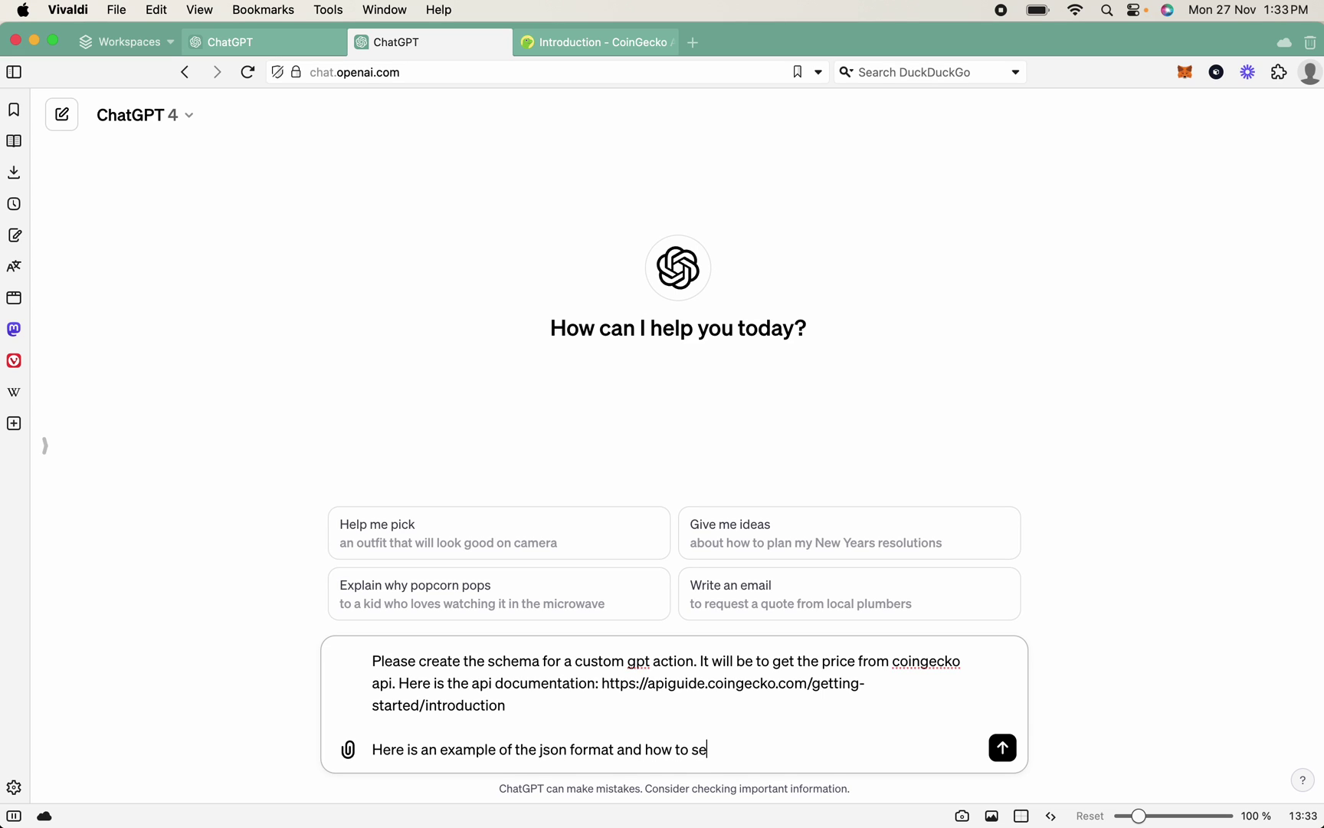
{"action": "type", "text": "t it up:"}
{"action": "key", "text": "shift+Return"}
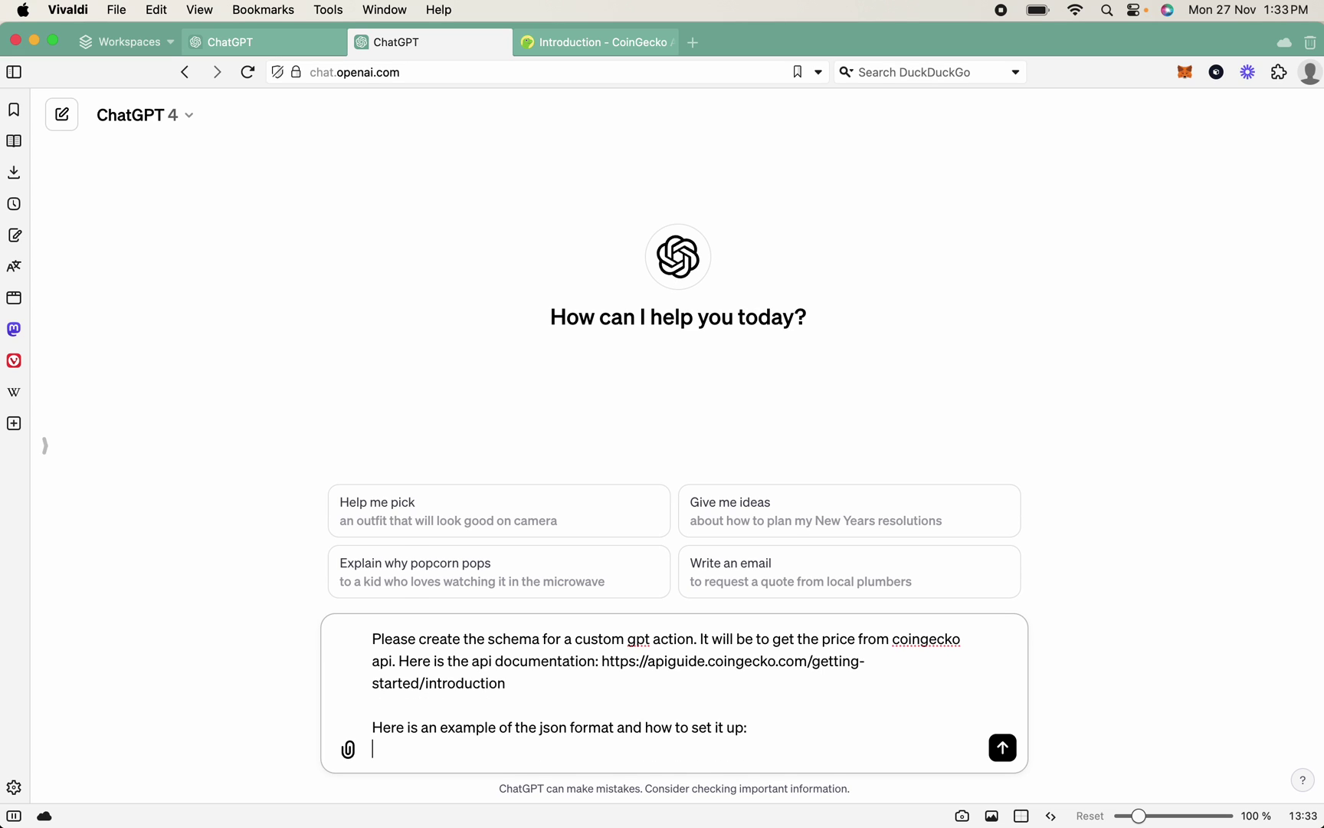
{"action": "key", "text": "super+v"}
{"action": "key", "text": "shift+Return"}
{"action": "type", "text": "------"}
{"action": "key", "text": "shift+Return"}
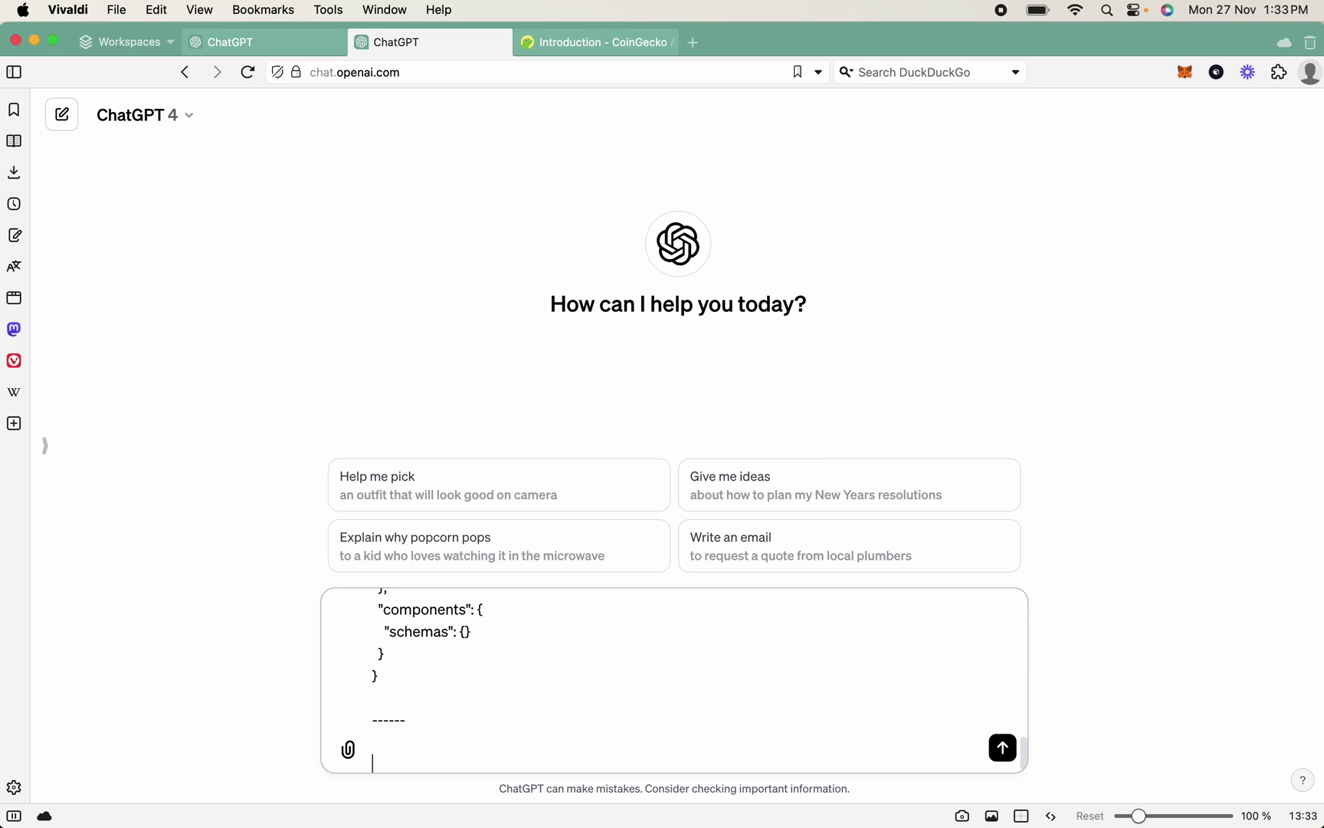
{"action": "type", "text": "Please create the schema for coingecko api"}
{"action": "key", "text": "Return"}
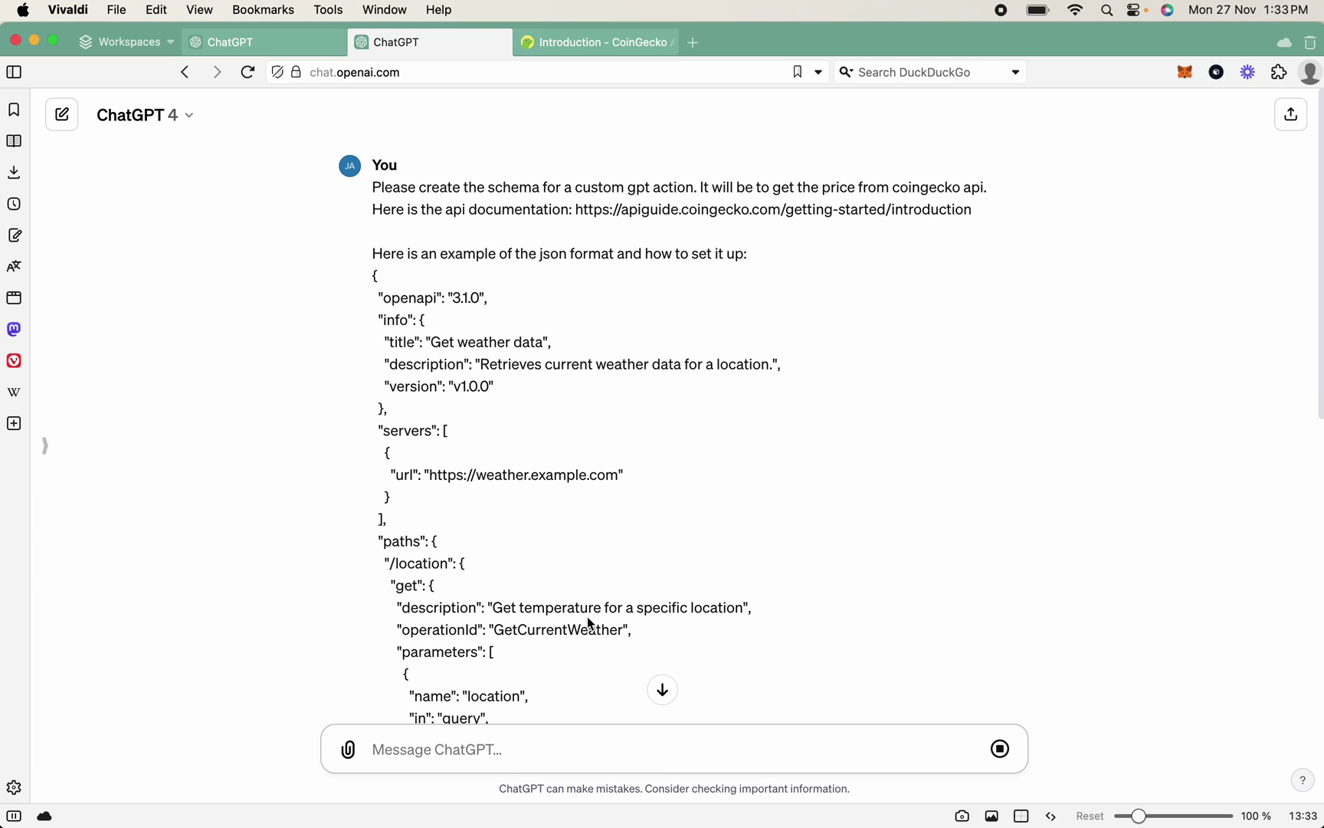
Scroll through ChatGPT's OpenAPI 3.1.0 schema for GET /simple/price with ids and vs_currencies.
{"action": "scroll", "coordinate": [586, 617], "scroll_direction": "down", "scroll_amount": 15}
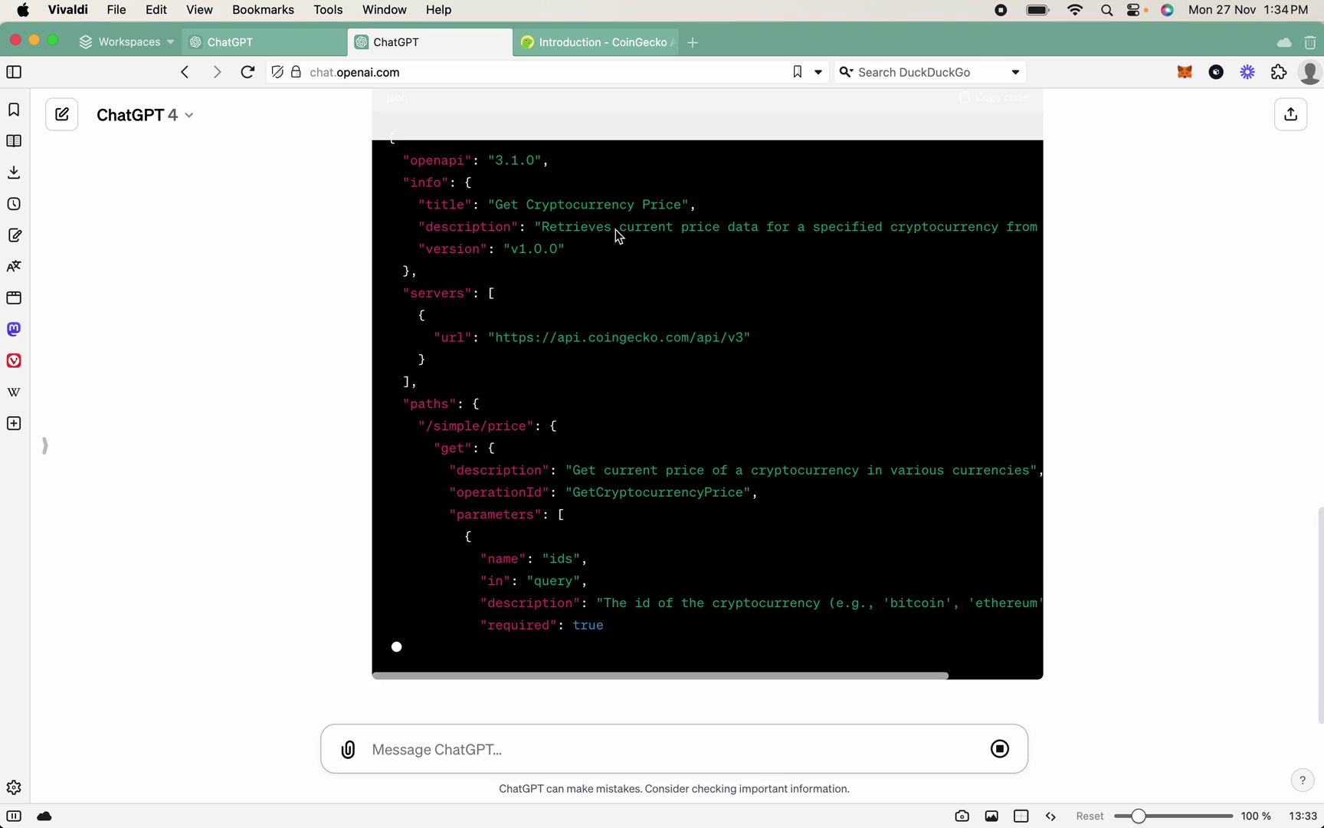
{"action": "scroll", "coordinate": [448, 347], "scroll_direction": "up", "scroll_amount": 2}
{"action": "scroll", "coordinate": [448, 346], "scroll_direction": "up", "scroll_amount": 4}
{"action": "scroll", "coordinate": [503, 299], "scroll_direction": "down", "scroll_amount": 8}
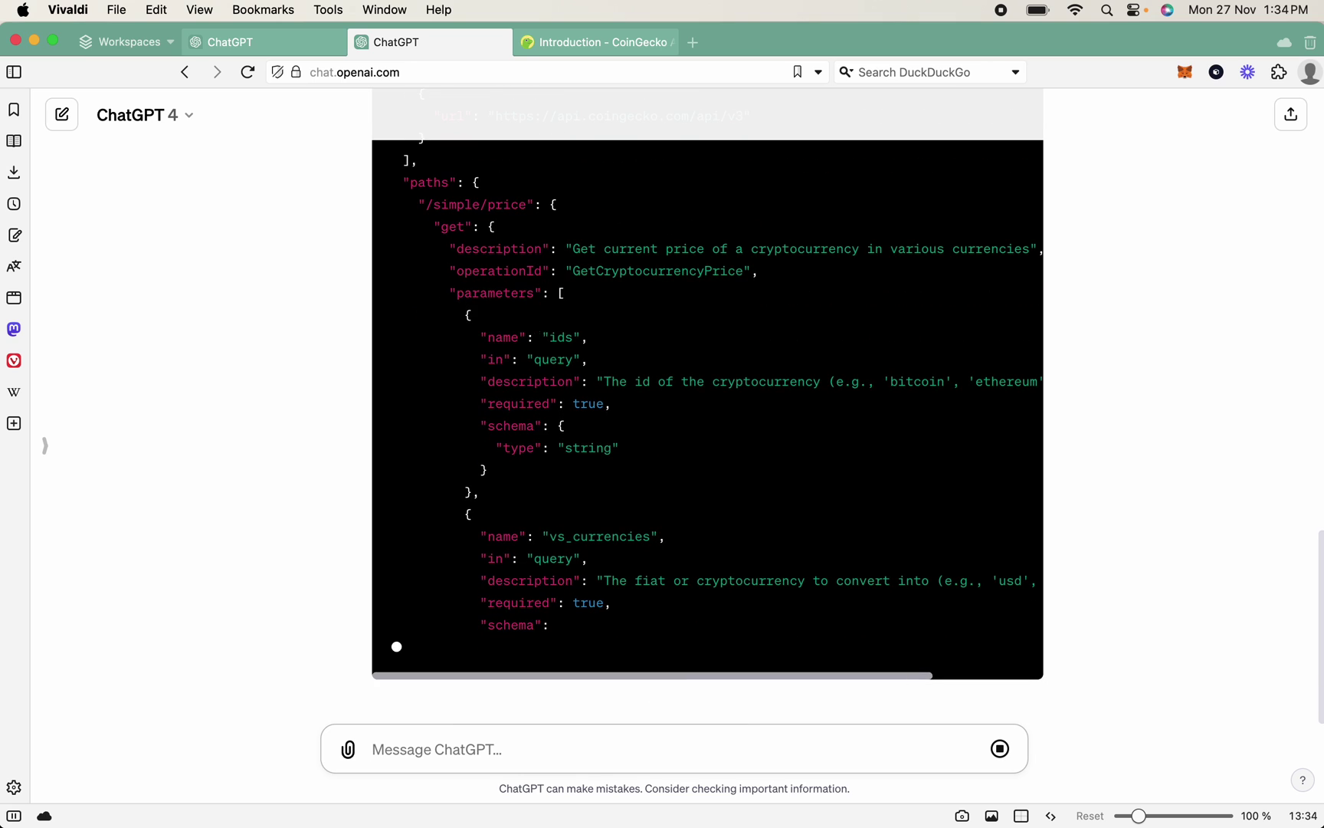
{"action": "scroll", "coordinate": [622, 528], "scroll_direction": "down", "scroll_amount": 5}
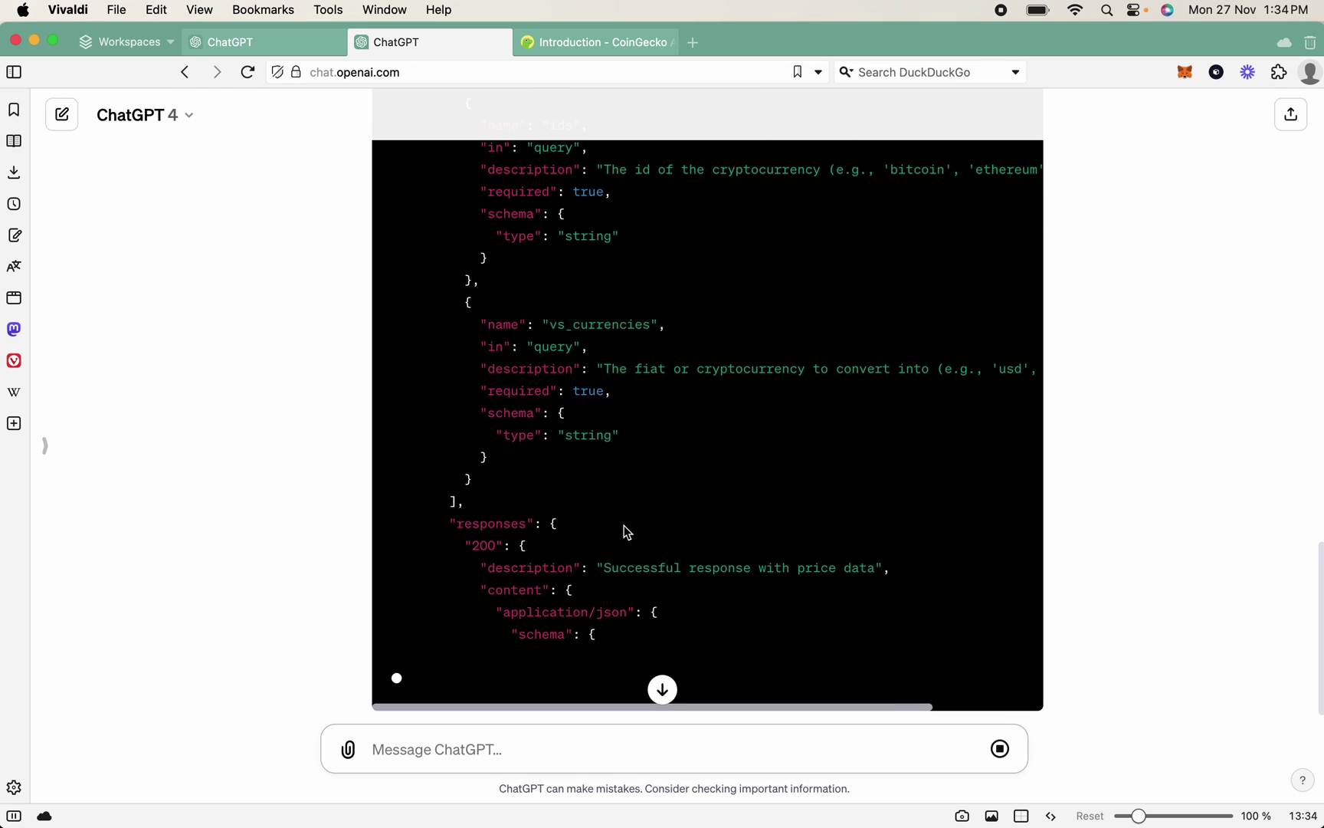
{"action": "scroll", "coordinate": [343, 462], "scroll_direction": "down", "scroll_amount": 4}
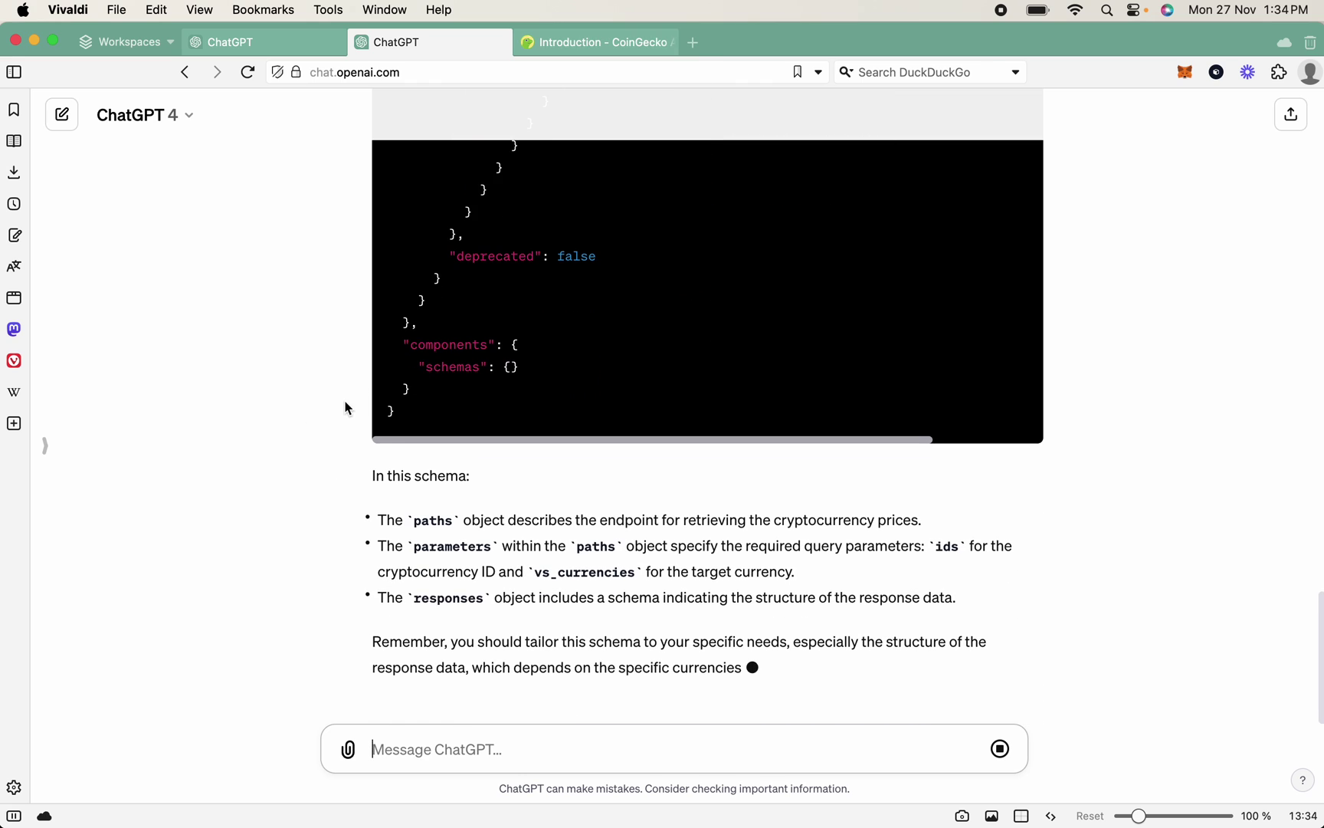
{"action": "scroll", "coordinate": [341, 406], "scroll_direction": "up", "scroll_amount": 10}
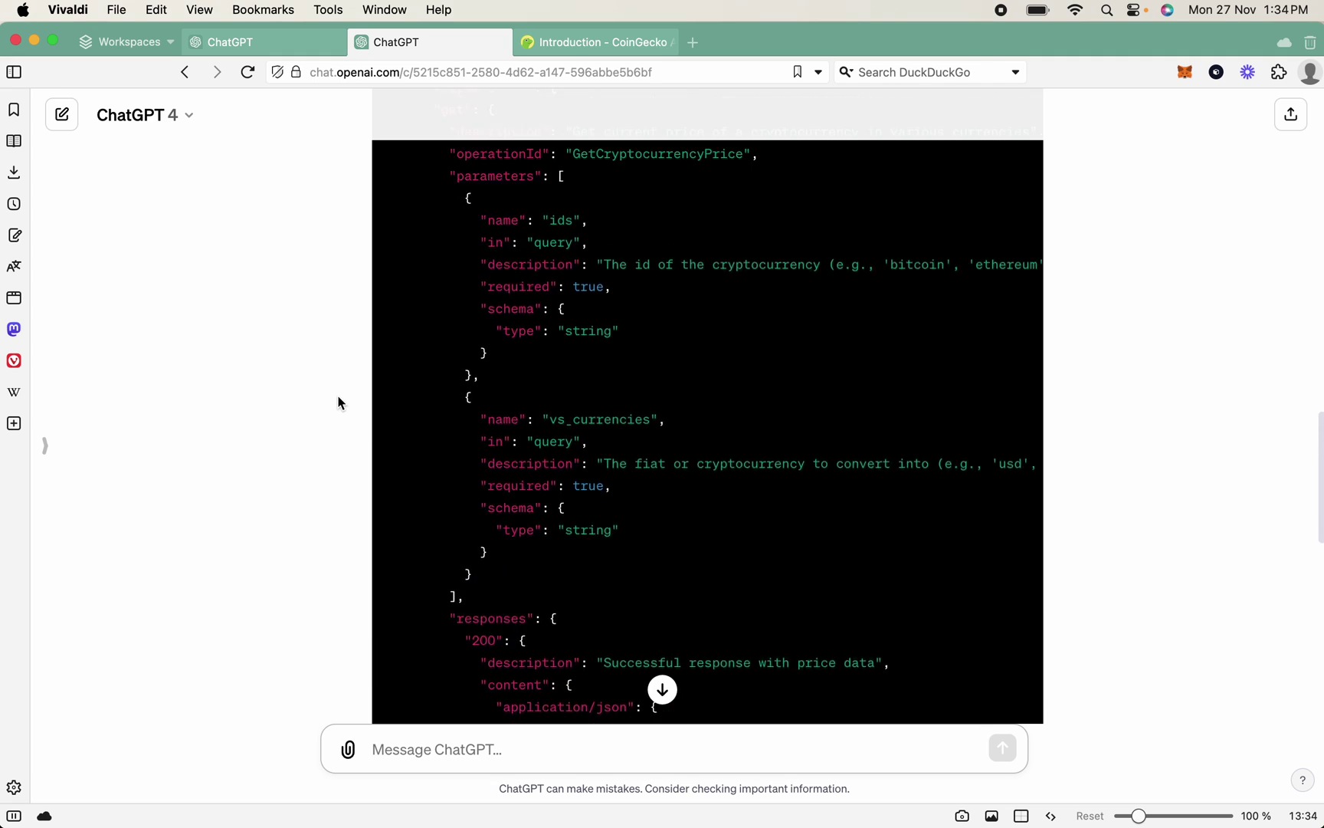
{"action": "scroll", "coordinate": [341, 406], "scroll_direction": "up", "scroll_amount": 10}
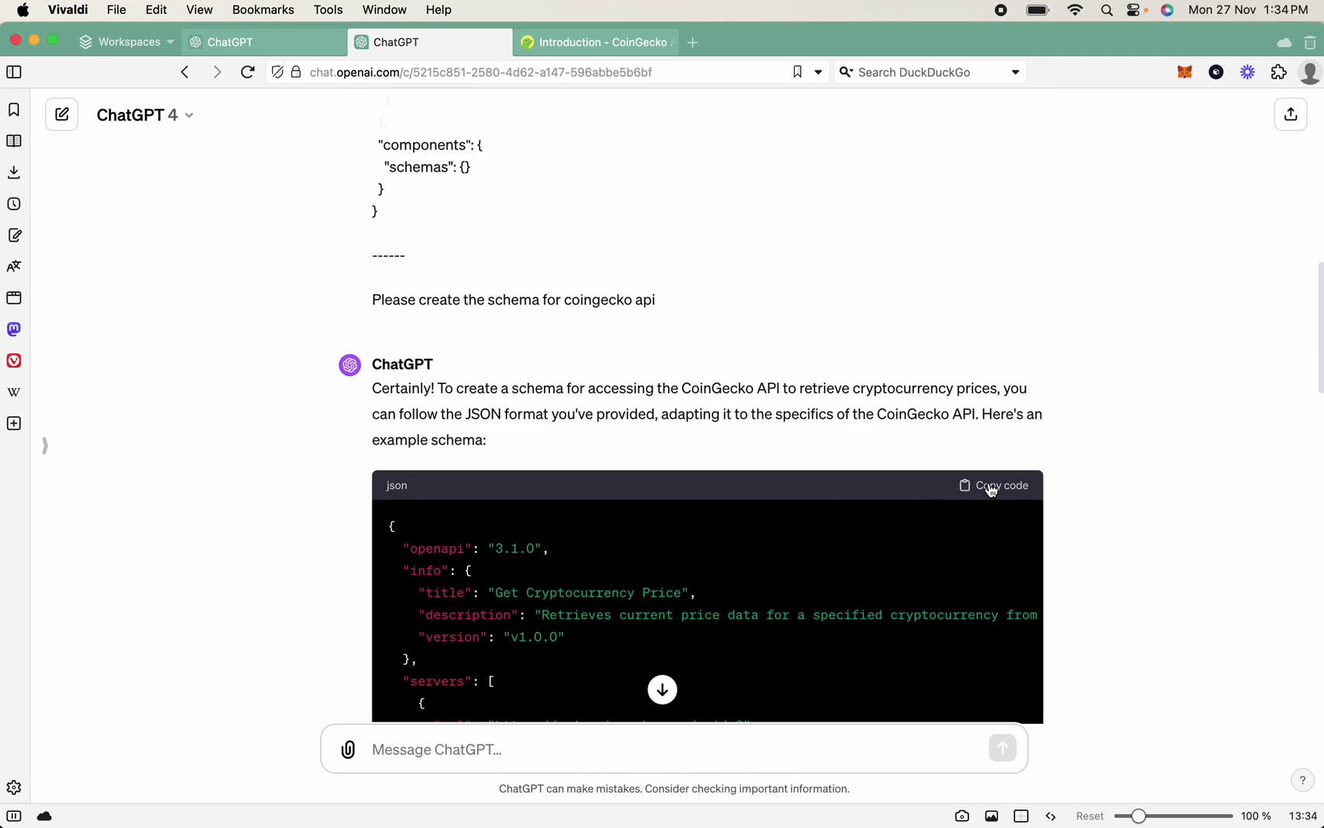
Copy ChatGPT's CoinGecko schema and delete the weather example action.
{"action": "left_click", "coordinate": [990, 489]}
{"action": "left_click", "coordinate": [266, 41]}
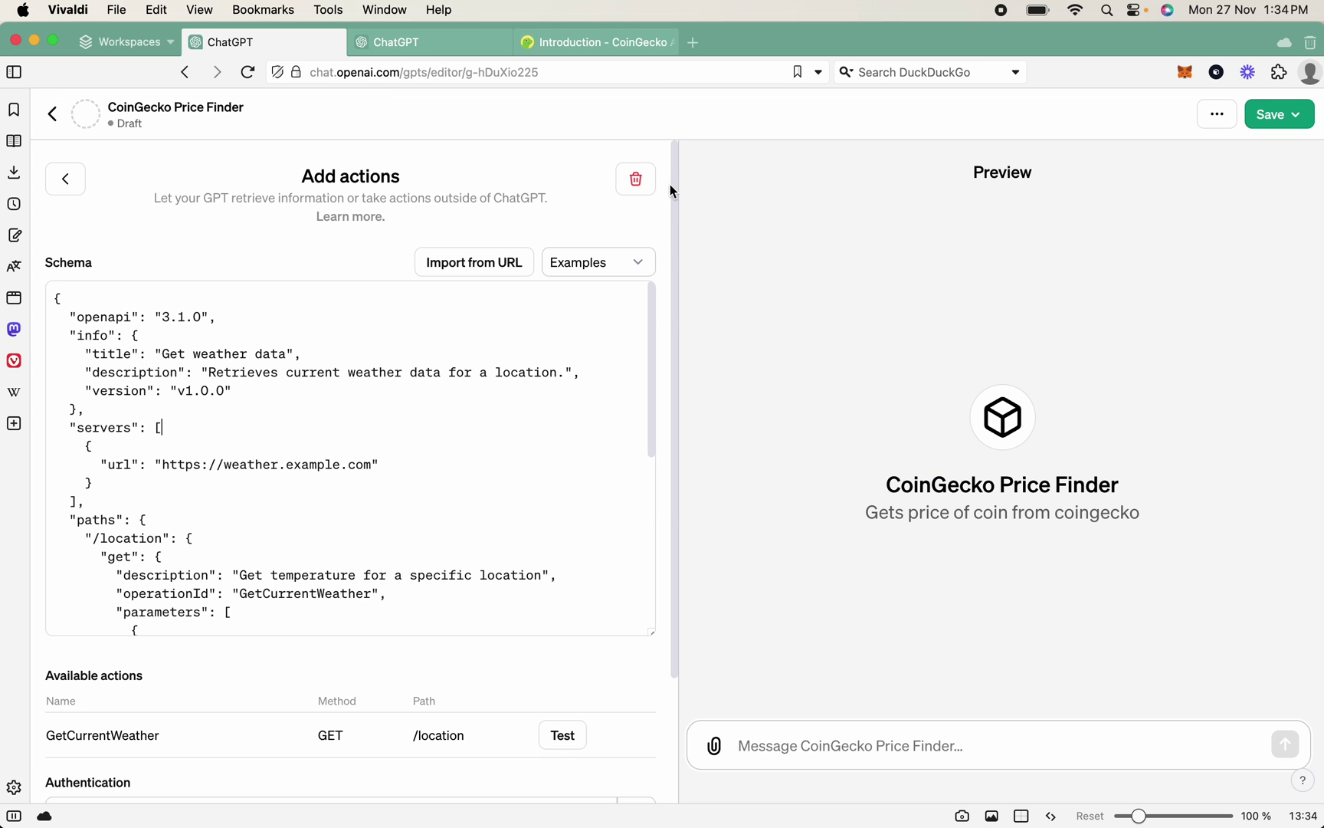
{"action": "left_click", "coordinate": [636, 182]}
{"action": "left_click", "coordinate": [742, 196]}
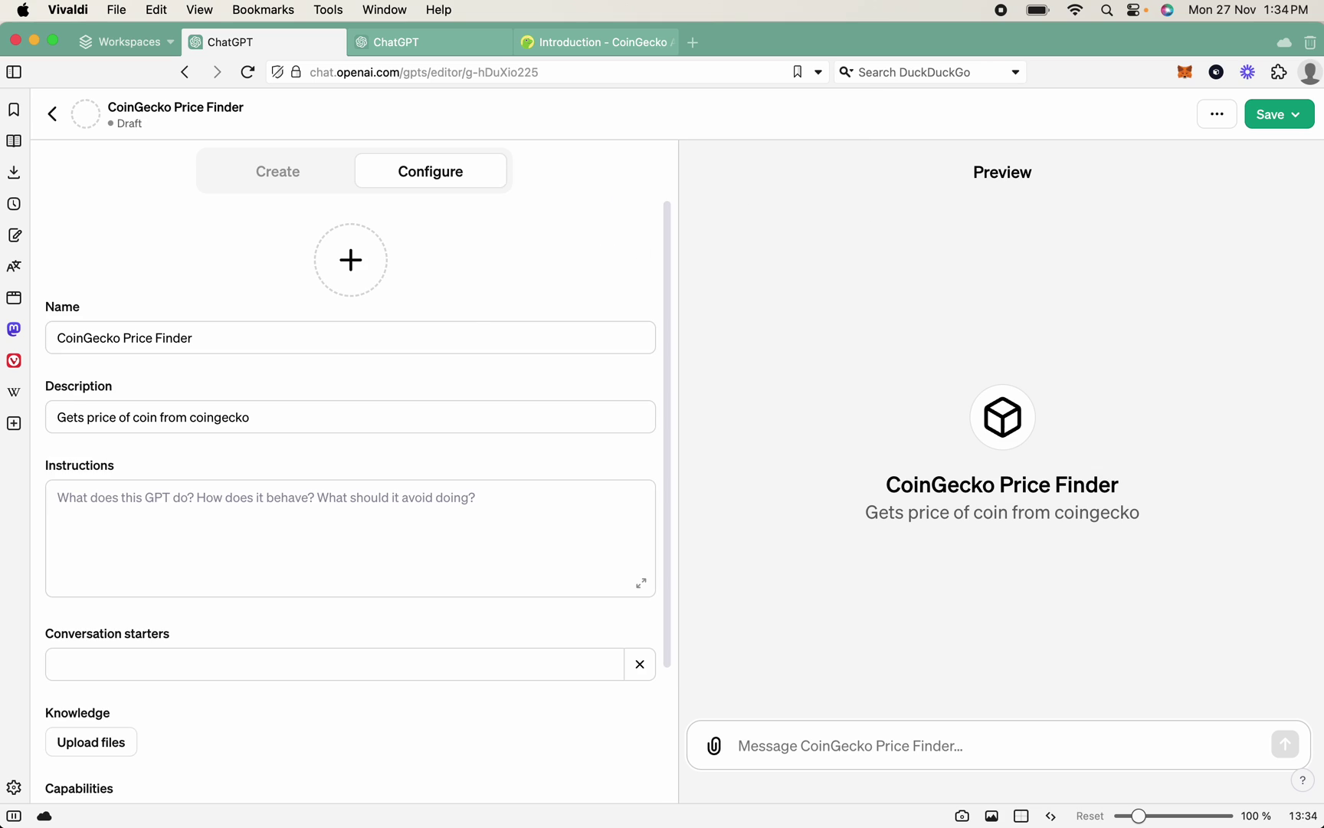
Create a new action from the pasted CoinGecko schema, exposing GetCryptocurrencyPrice on /simple/price.
{"action": "scroll", "coordinate": [233, 468], "scroll_direction": "down", "scroll_amount": 5}
{"action": "left_click", "coordinate": [94, 761]}
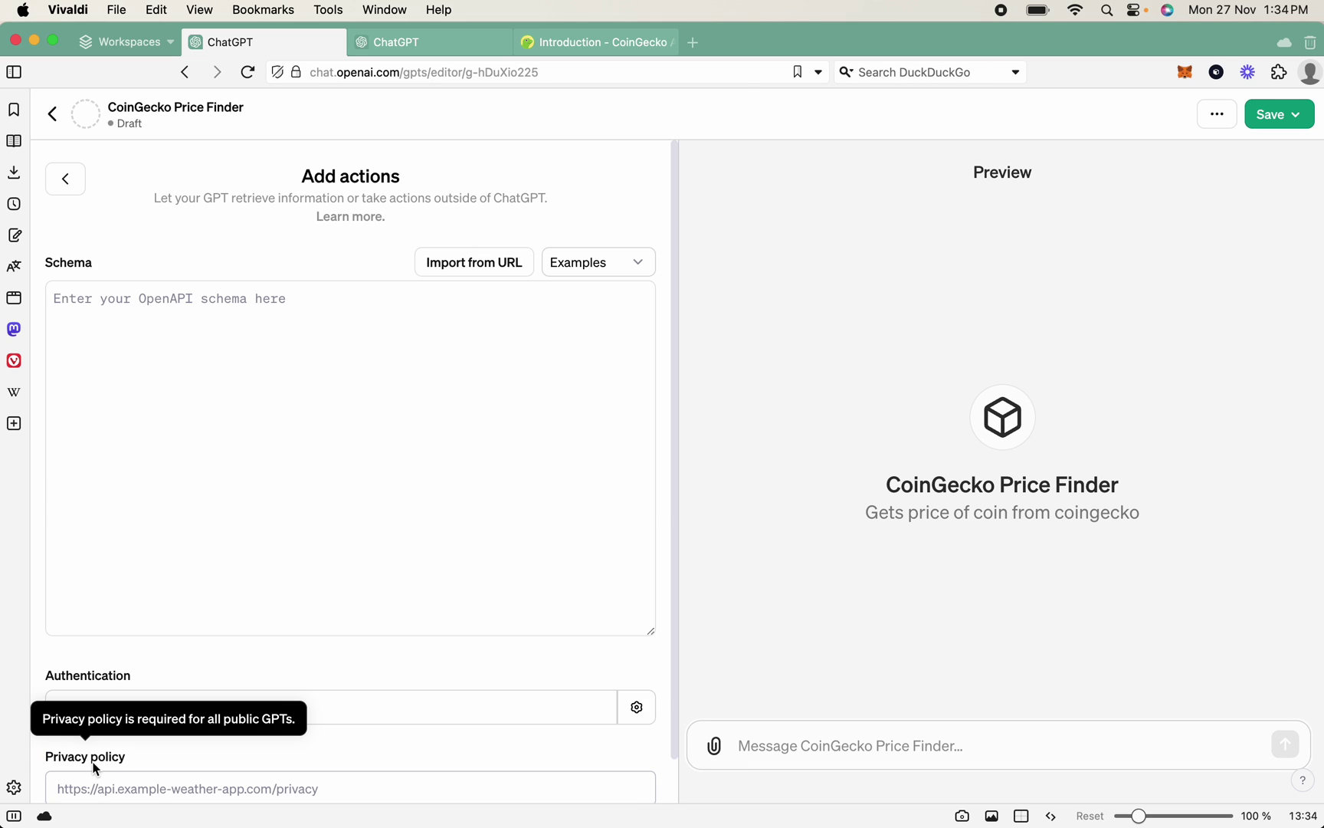
{"action": "left_click", "coordinate": [176, 349]}
{"action": "key", "text": "super+v"}
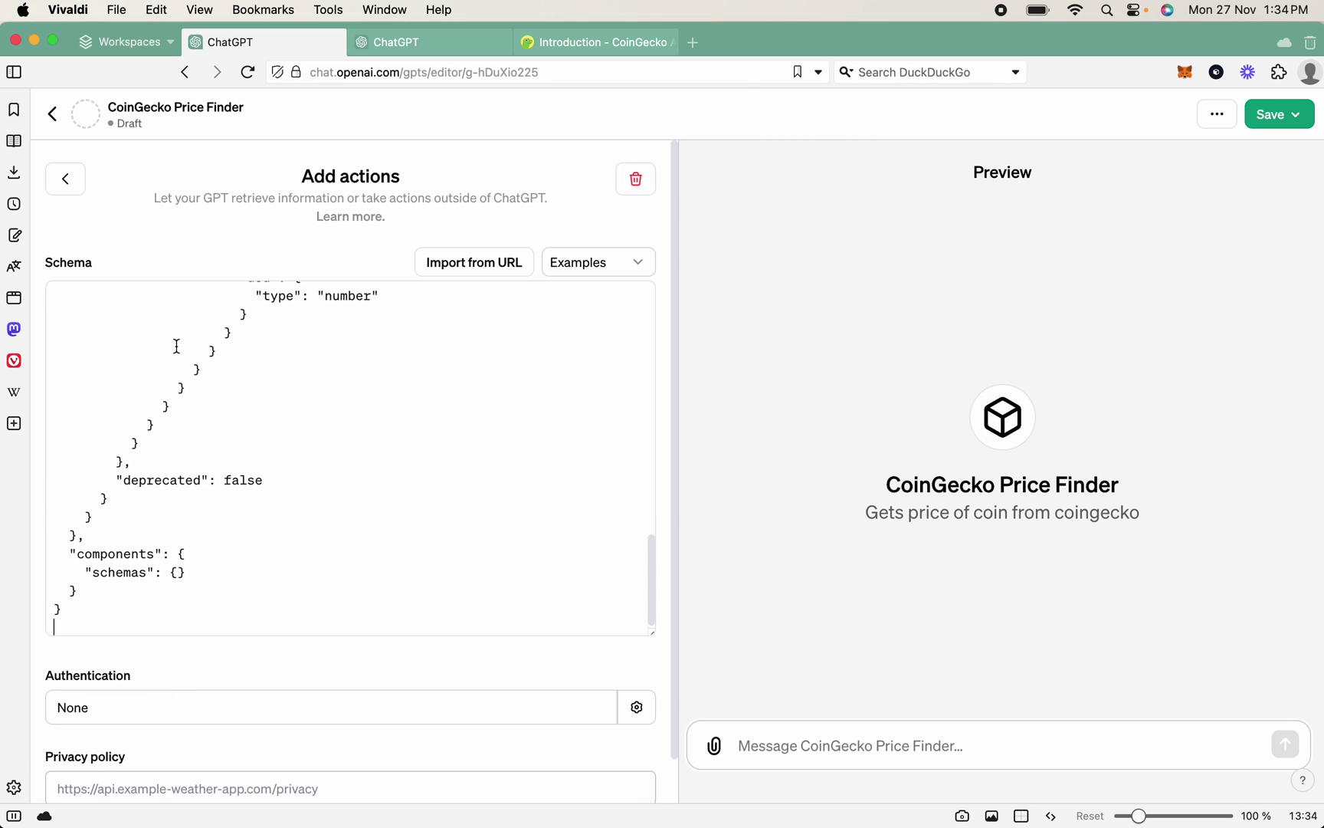
{"action": "scroll", "coordinate": [275, 629], "scroll_direction": "down", "scroll_amount": 3}
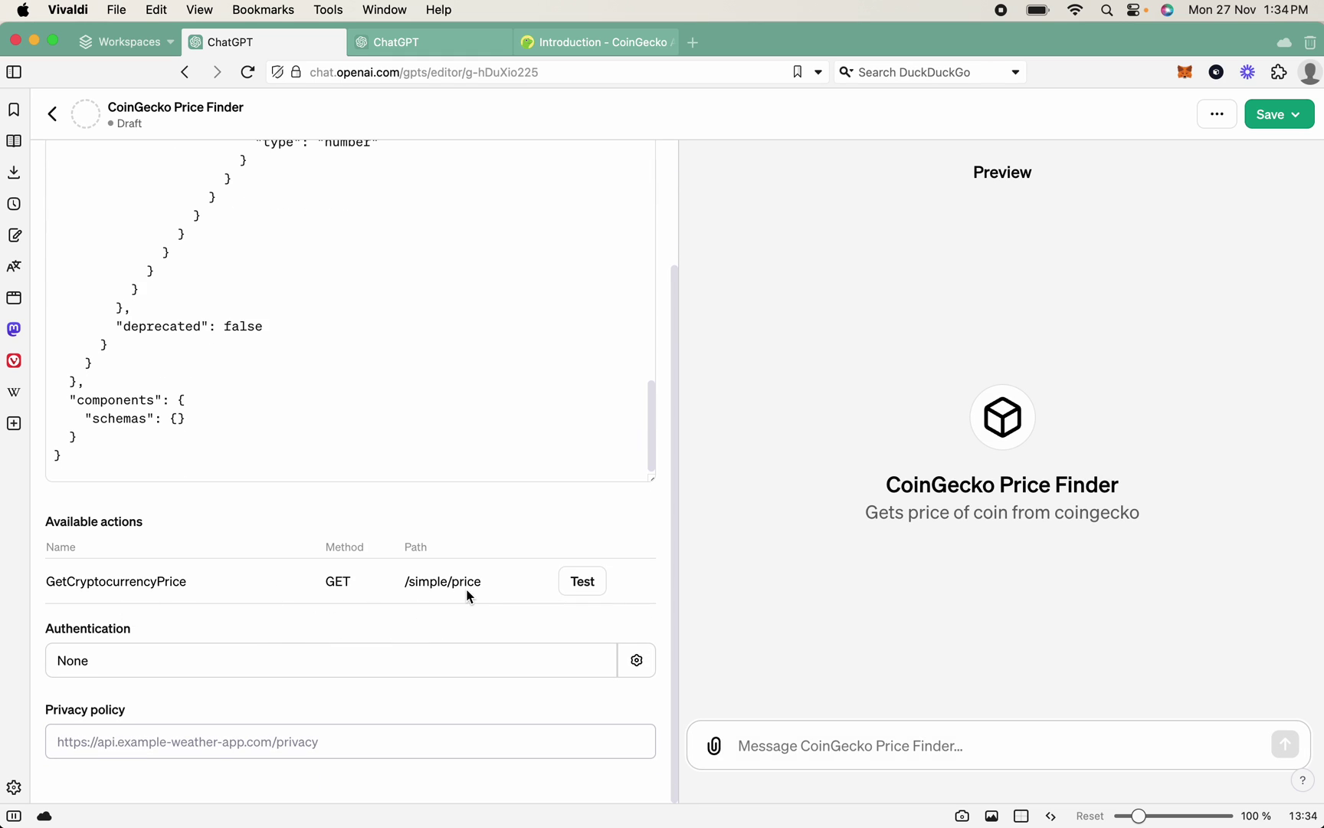
Test GetCryptocurrencyPrice, allowing api.coingecko.com, and get Bitcoin at $37,516 USD.
{"action": "left_click", "coordinate": [582, 585]}
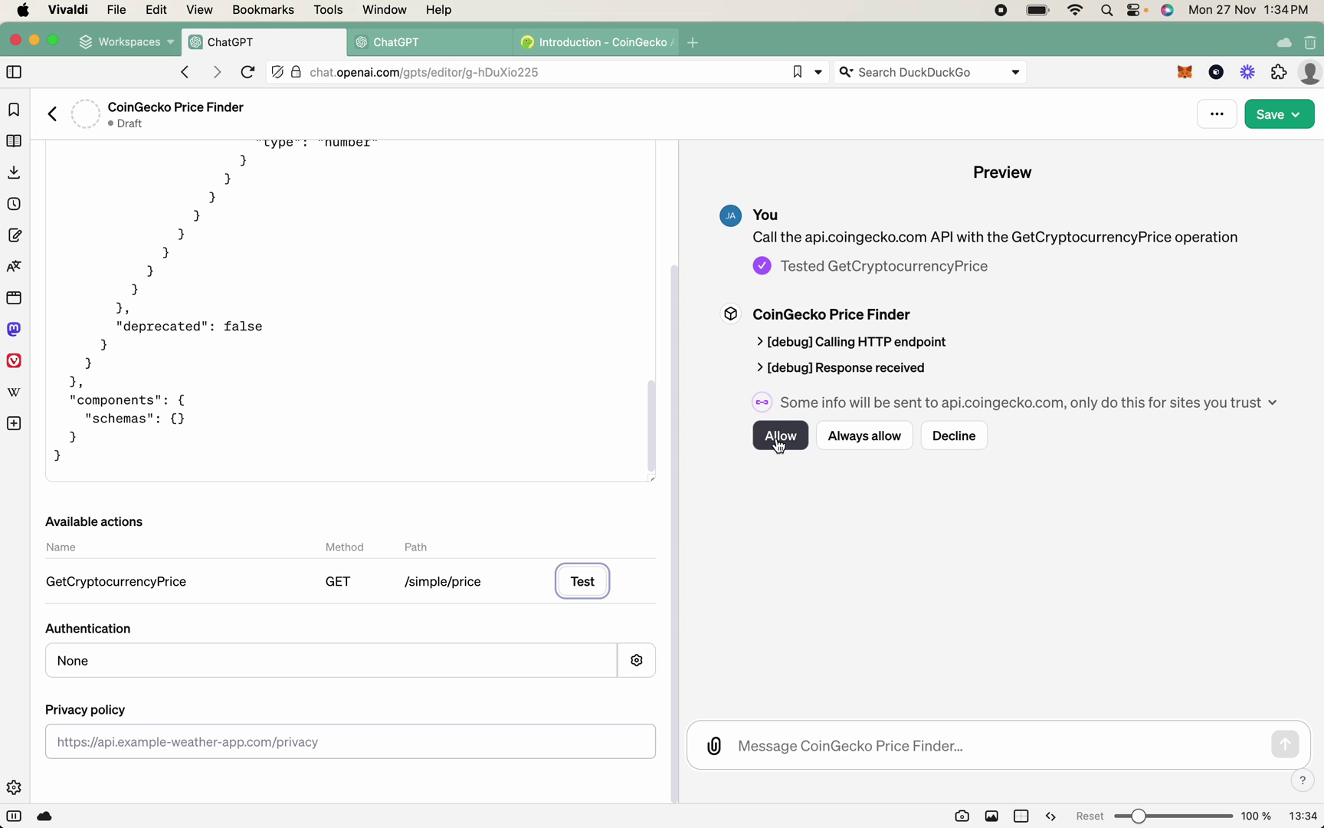
{"action": "left_click", "coordinate": [778, 440]}
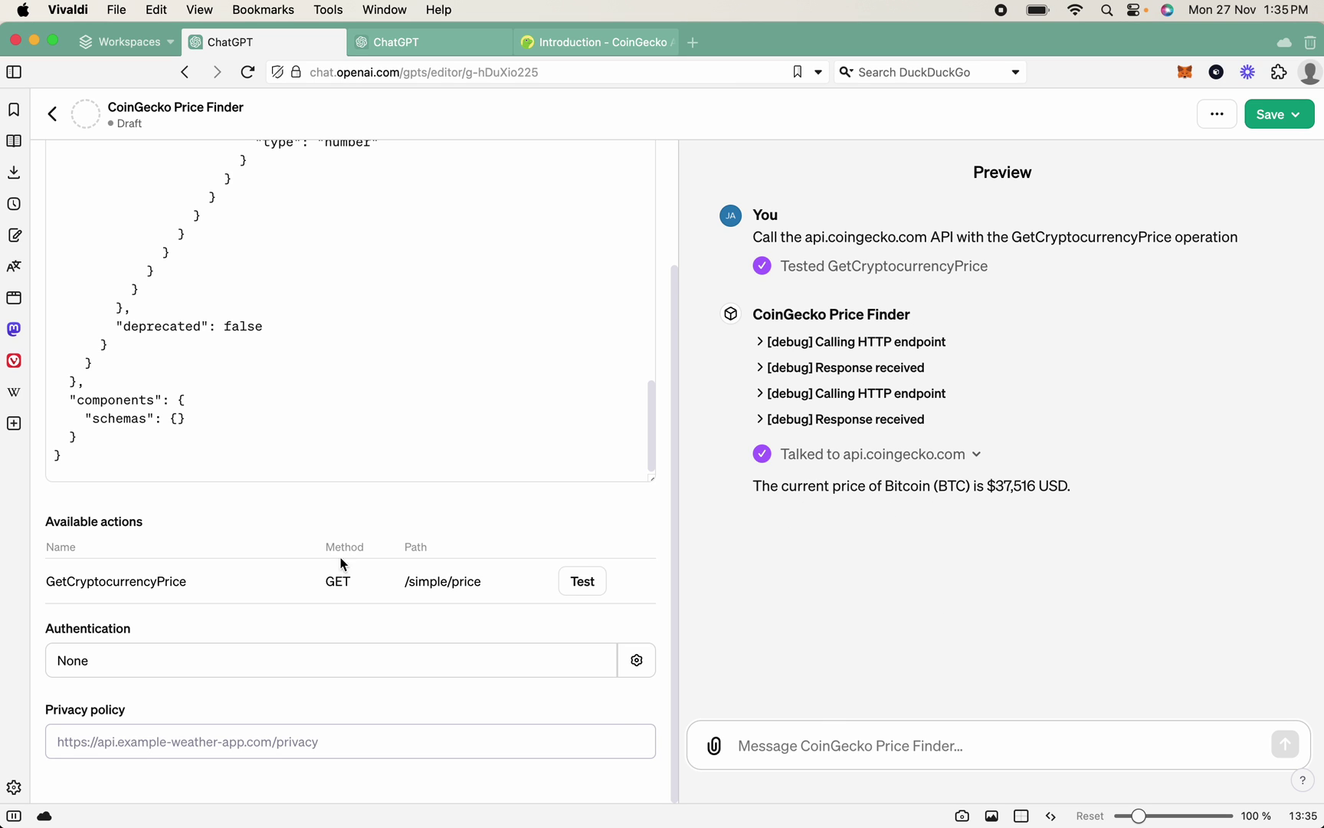
{"action": "scroll", "coordinate": [104, 232], "scroll_direction": "up", "scroll_amount": 15}
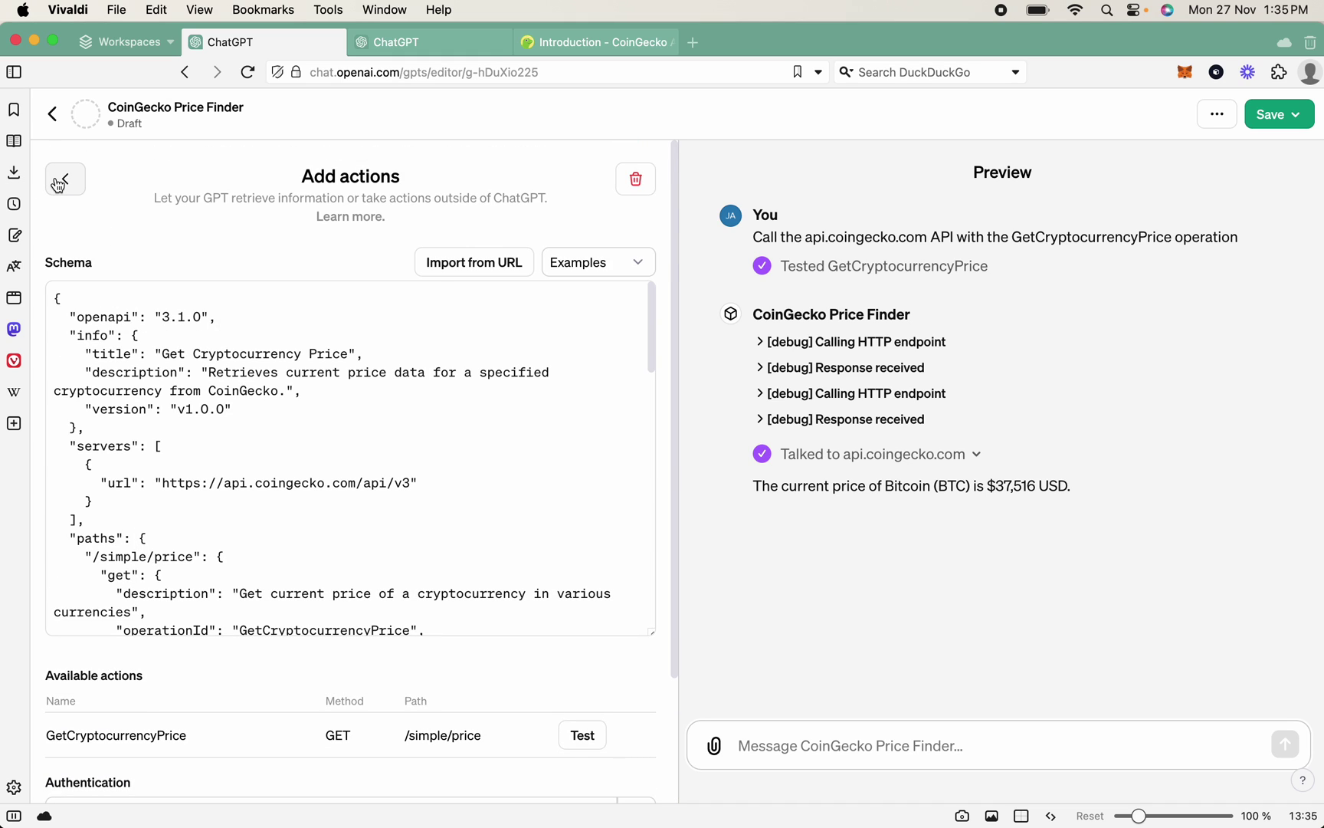
Set Instructions to 'Answer questions related to cryptocurrencies using the coingecko api from your actions.'.
{"action": "left_click", "coordinate": [57, 185]}
{"action": "left_click", "coordinate": [316, 543]}
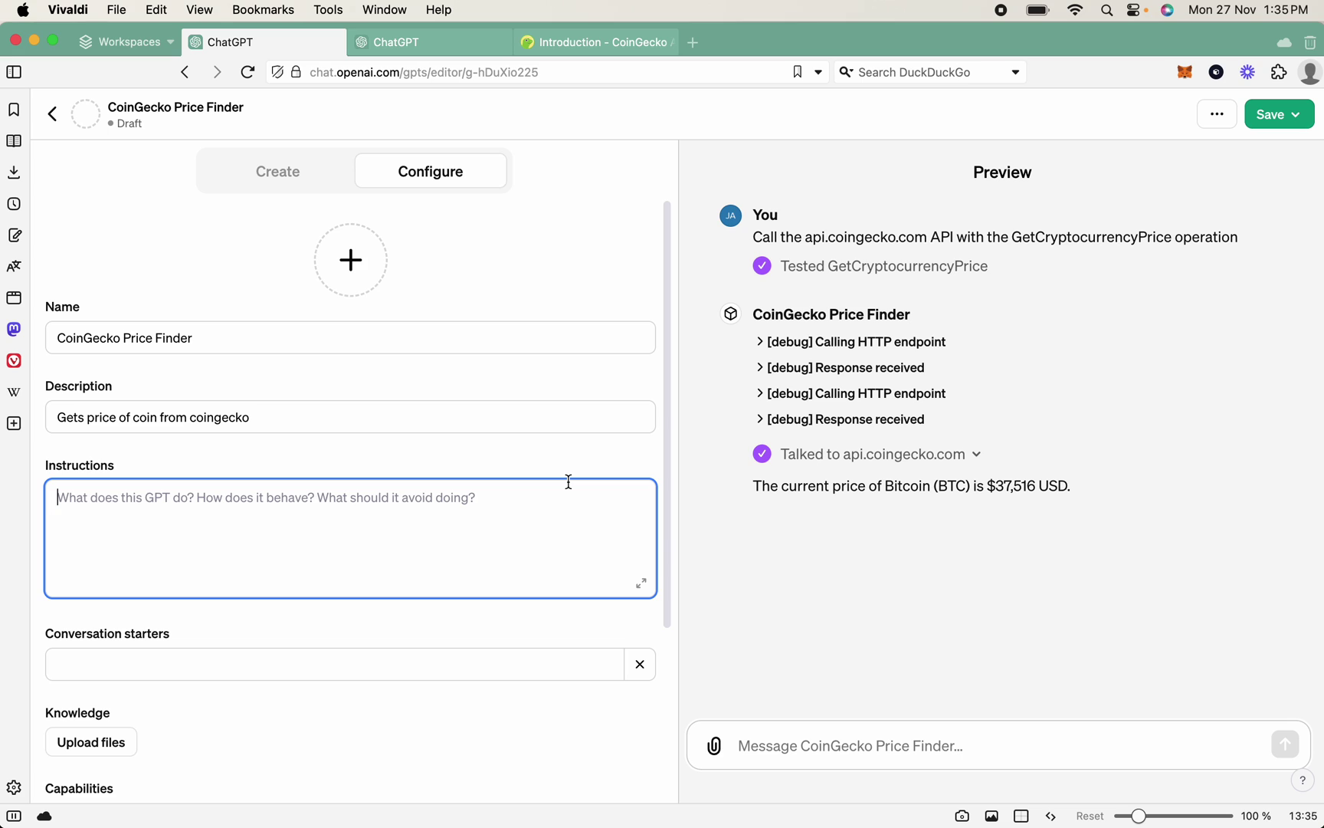
{"action": "type", "text": "Answer ques"}
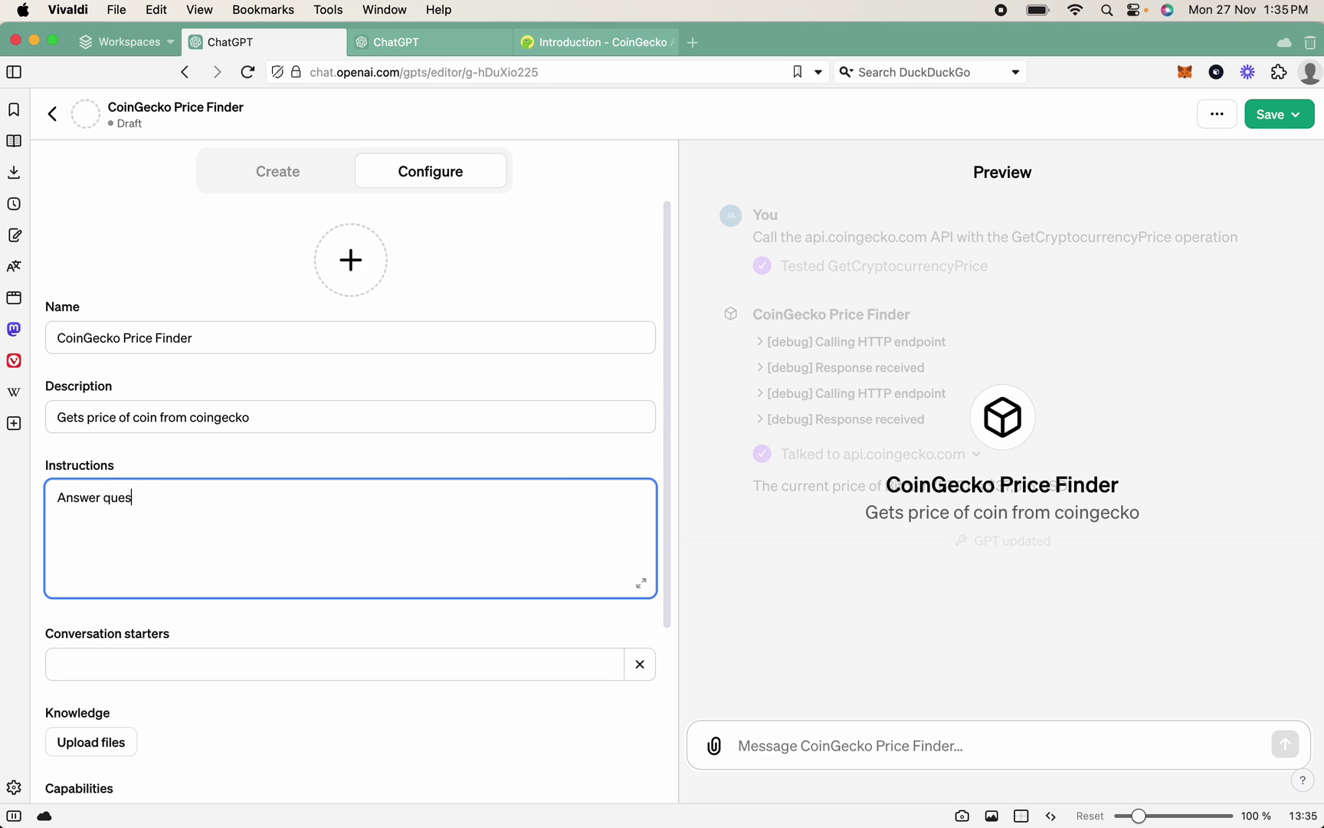
{"action": "type", "text": "tions related to cryptocu"}
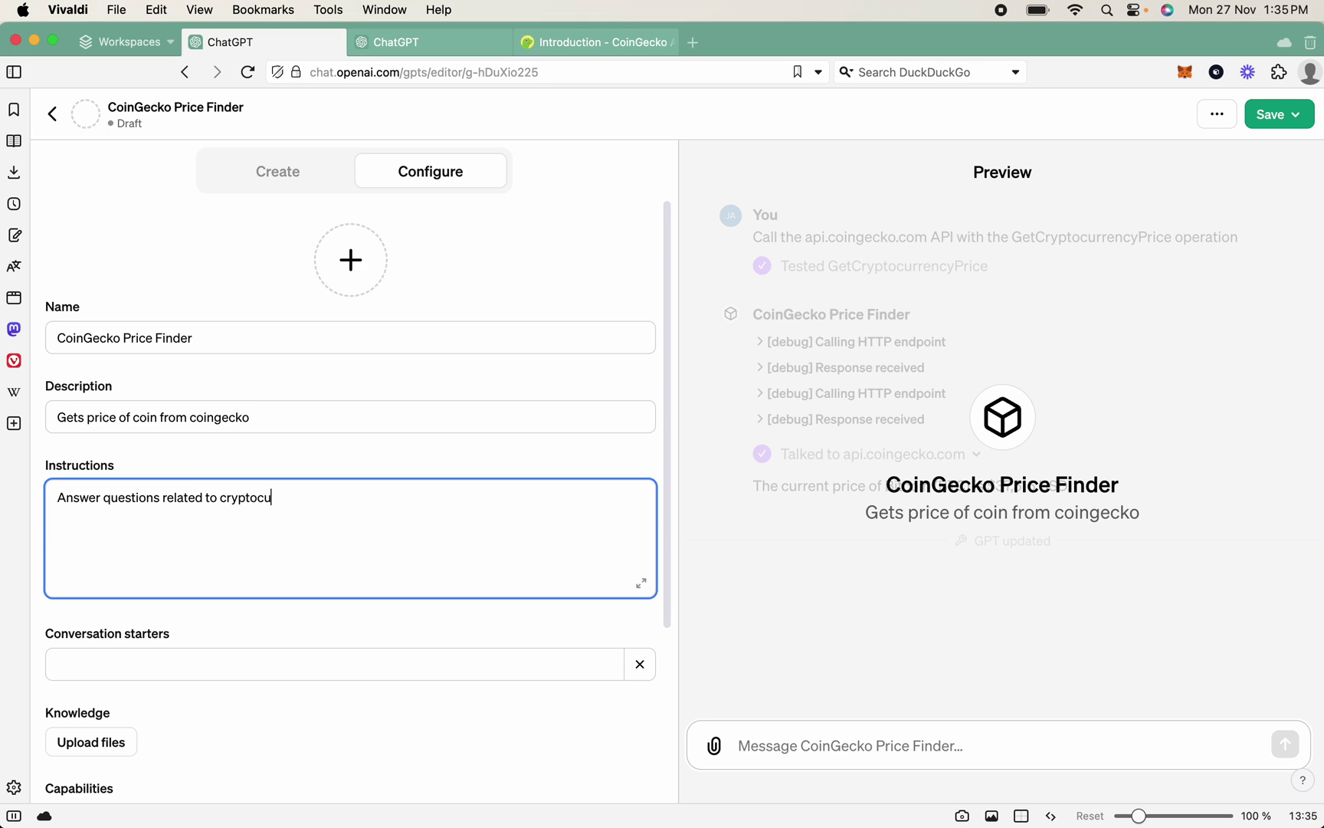
{"action": "type", "text": "rrencies using the coingecko api from your actions"}
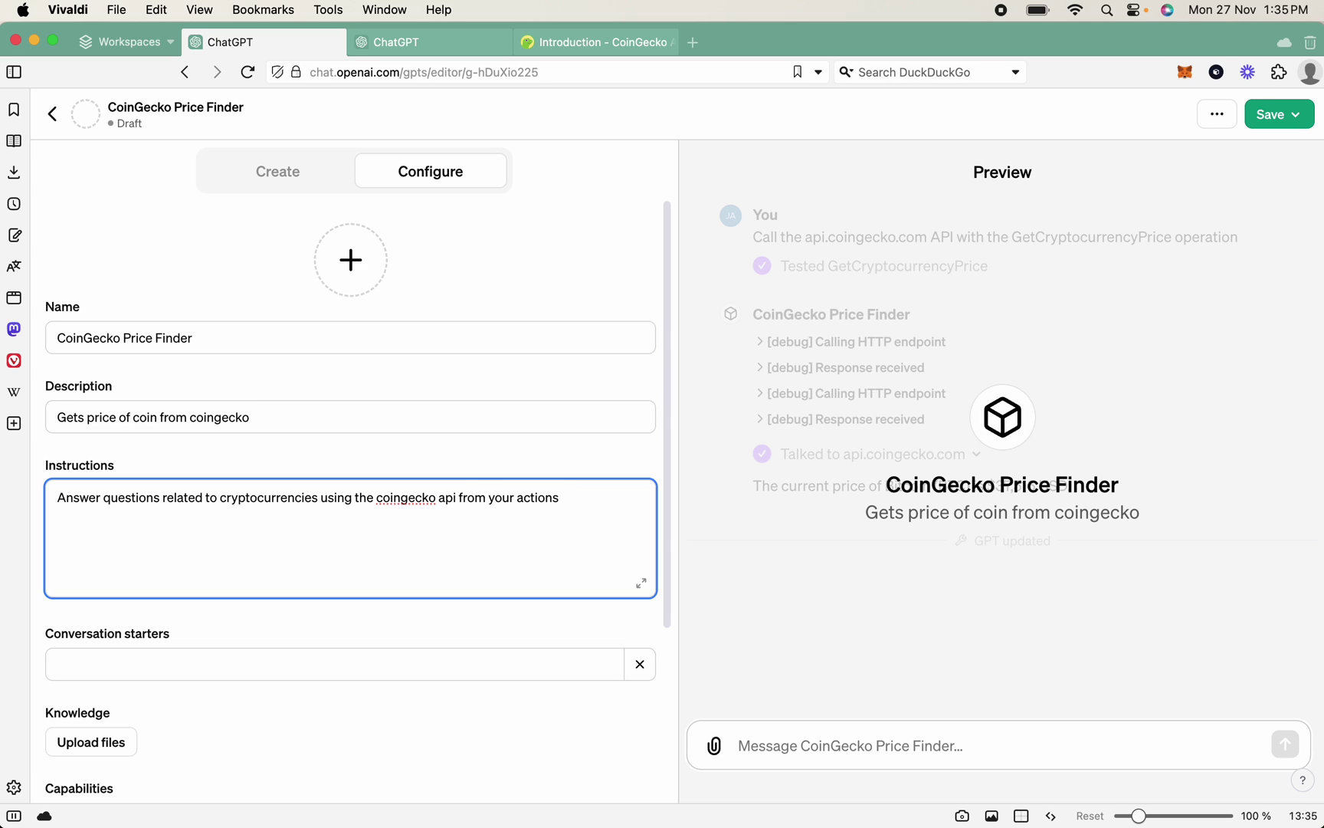
{"action": "type", "text": " folder"}
{"action": "key", "text": "BackSpace"}
{"action": "key", "text": "BackSpace"}
{"action": "left_click", "coordinate": [541, 724]}
Add starters 'What is the price of bitcoin?' and 'What is the price of ethereum?', then ask the ethereum one in Preview.
{"action": "scroll", "coordinate": [485, 559], "scroll_direction": "down", "scroll_amount": 3}
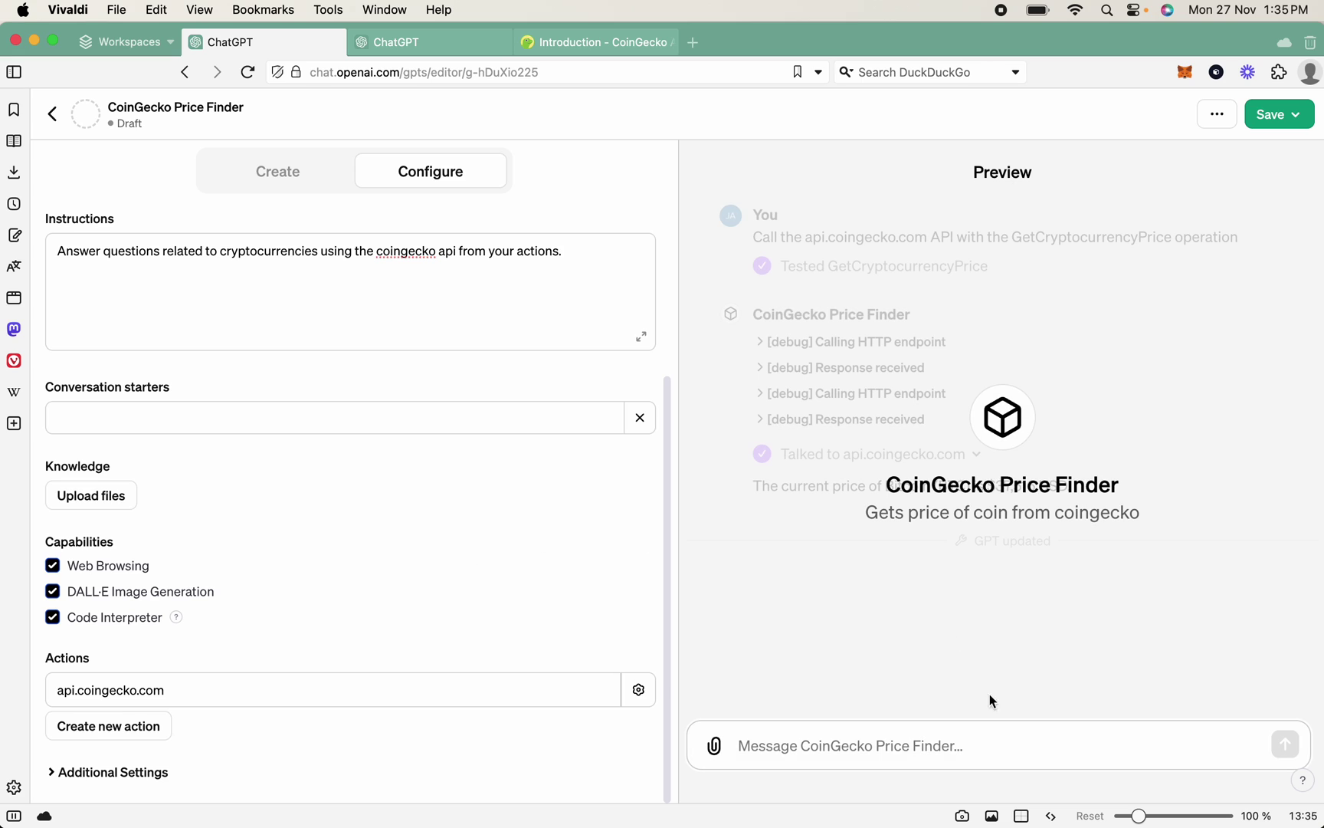
{"action": "left_click", "coordinate": [377, 424]}
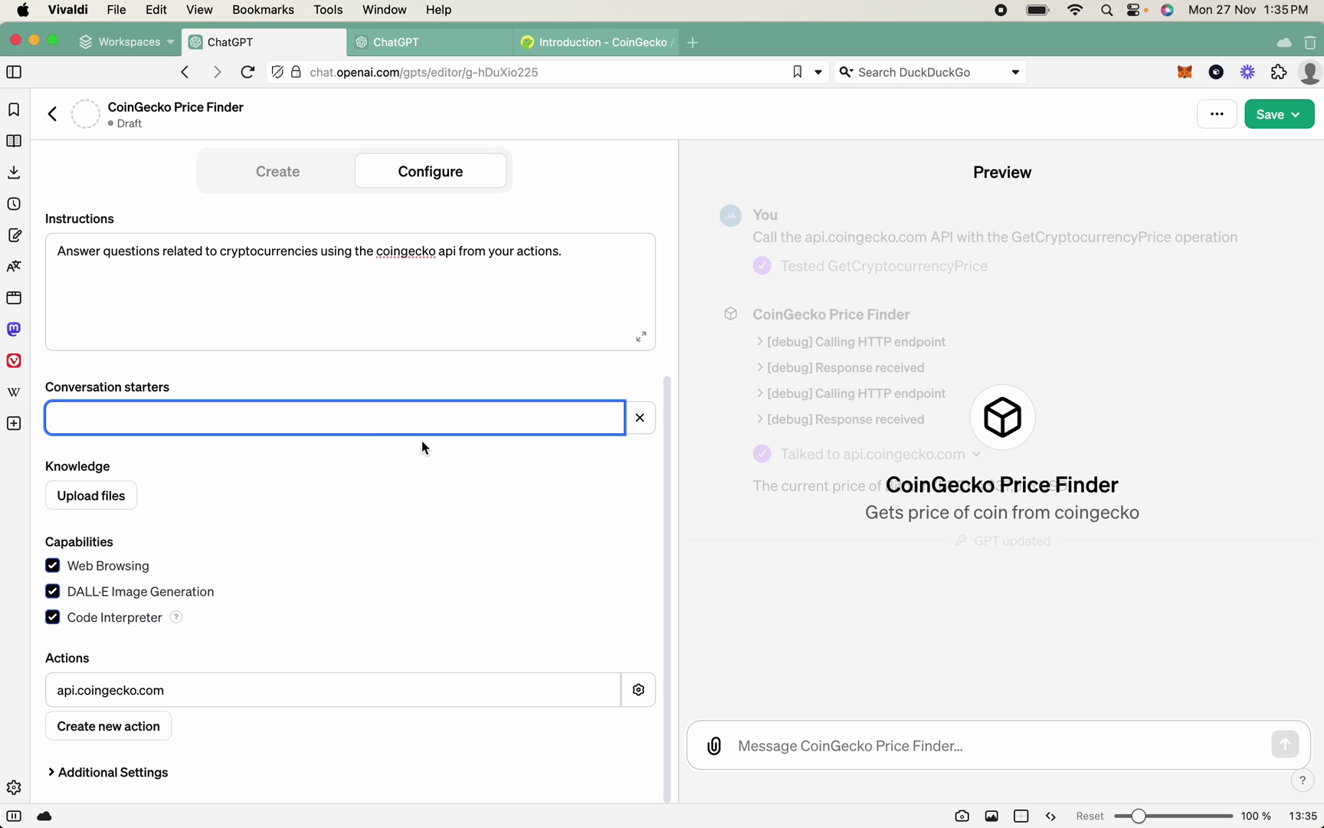
{"action": "type", "text": "What is "}
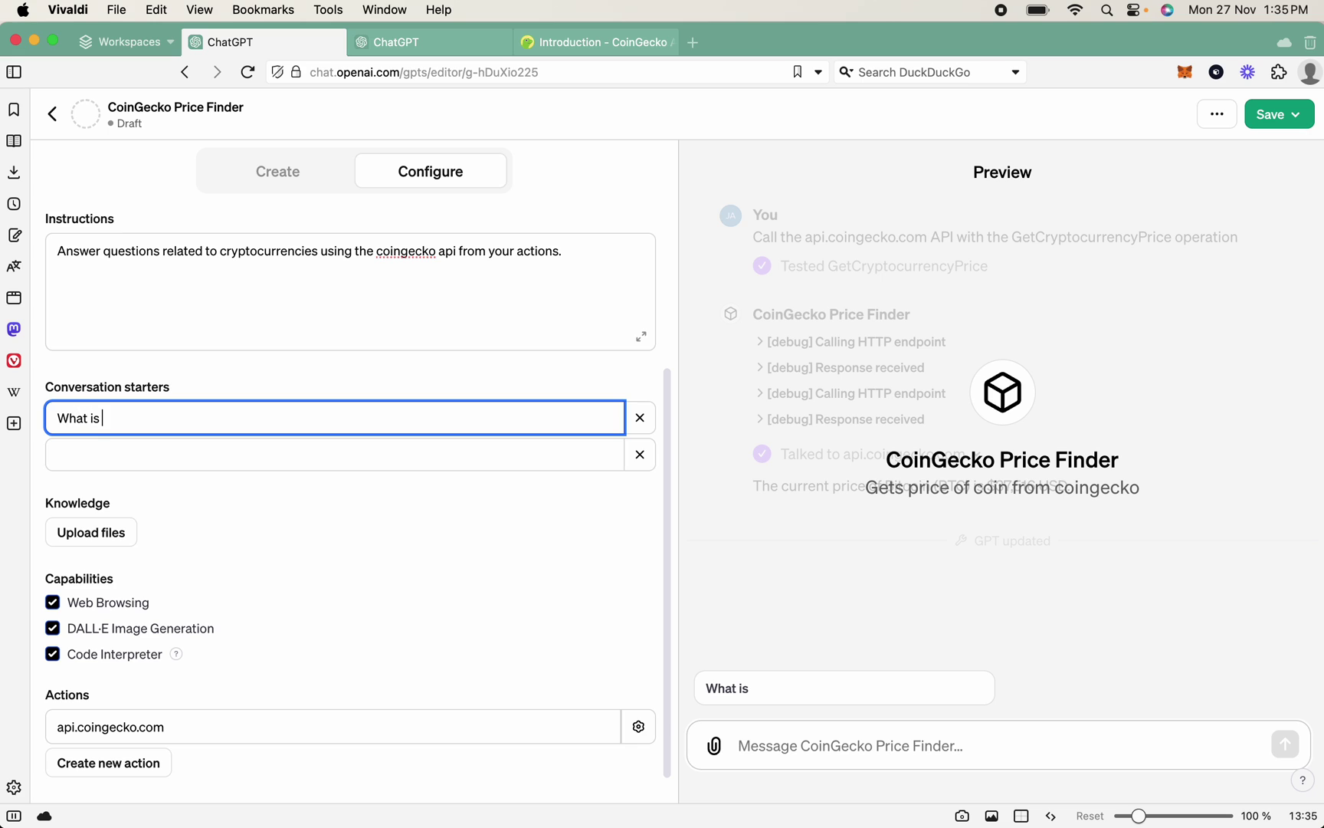
{"action": "type", "text": "the price of bitcoin?"}
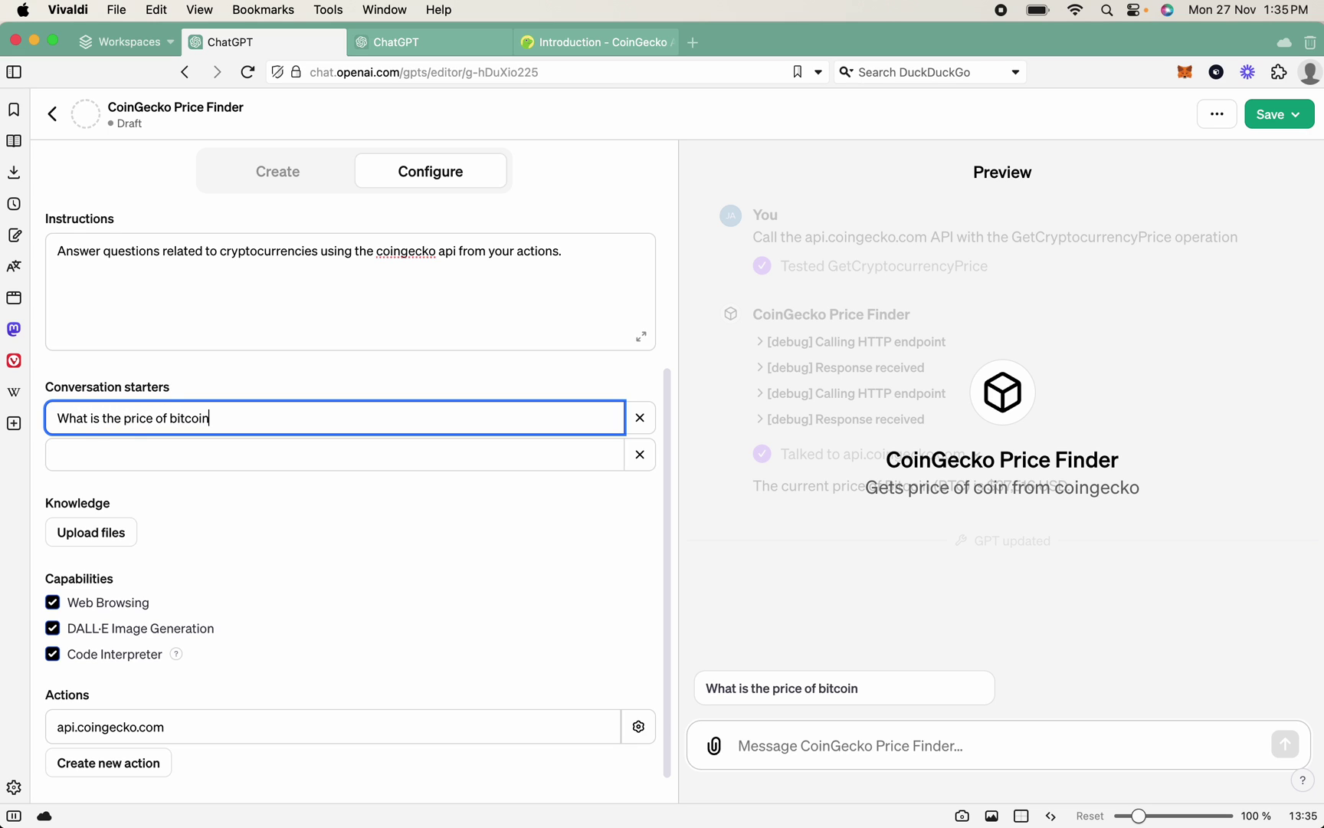
{"action": "left_click", "coordinate": [318, 461]}
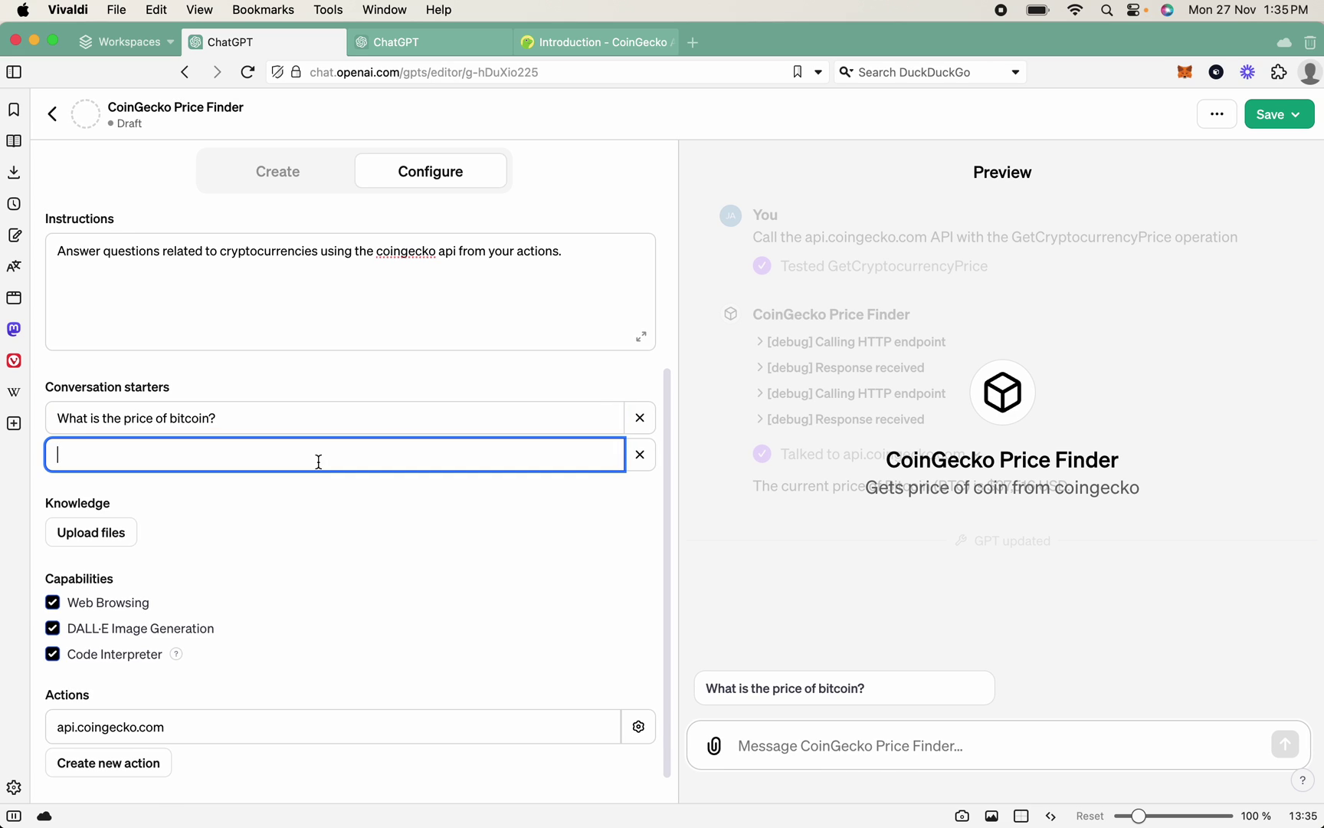
{"action": "type", "text": "What is the price of ethereum?"}
{"action": "left_click", "coordinate": [444, 561]}
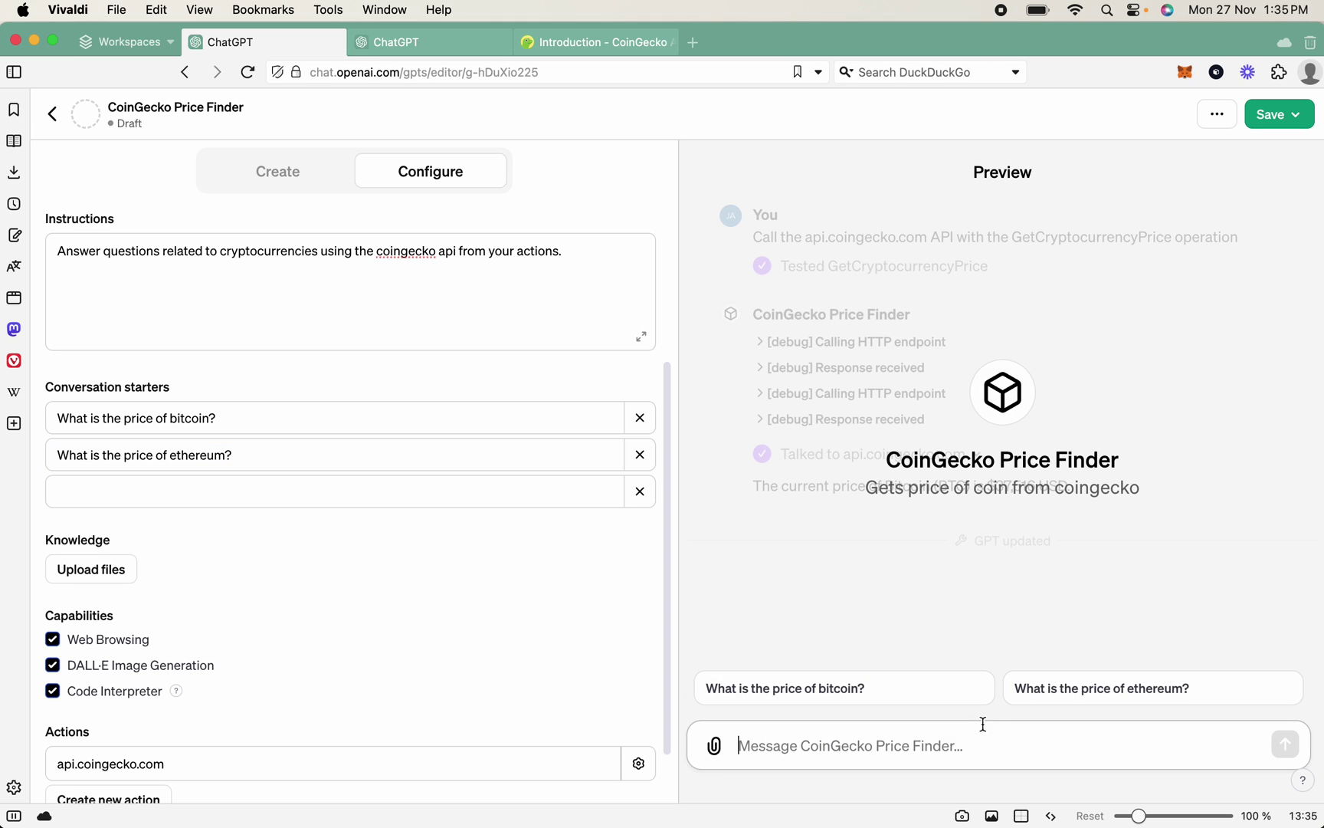
{"action": "left_click", "coordinate": [1032, 690]}
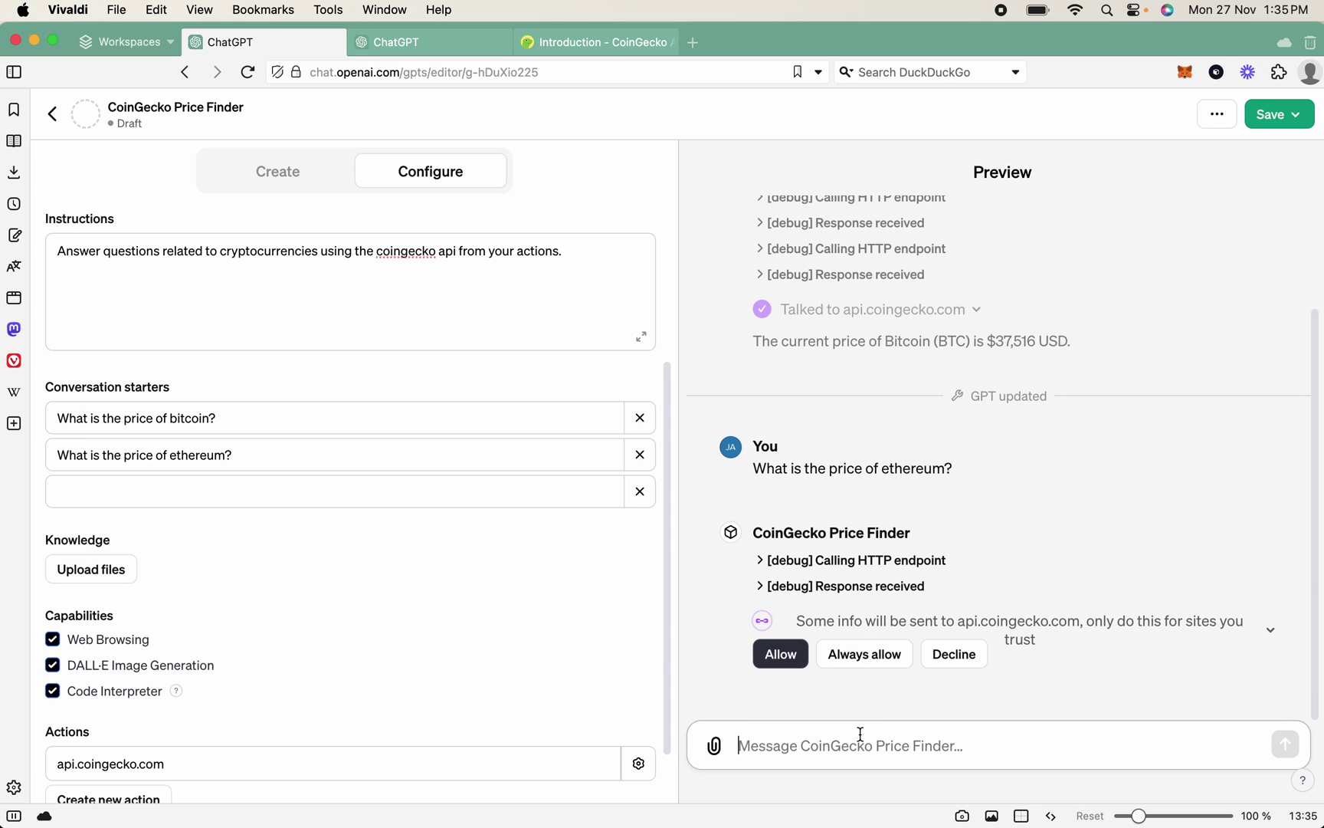
Allow the preview's call to api.coingecko.com and check the reply showing Ethereum (ETH) at $2,068.92 USD.
{"action": "left_click", "coordinate": [774, 657]}
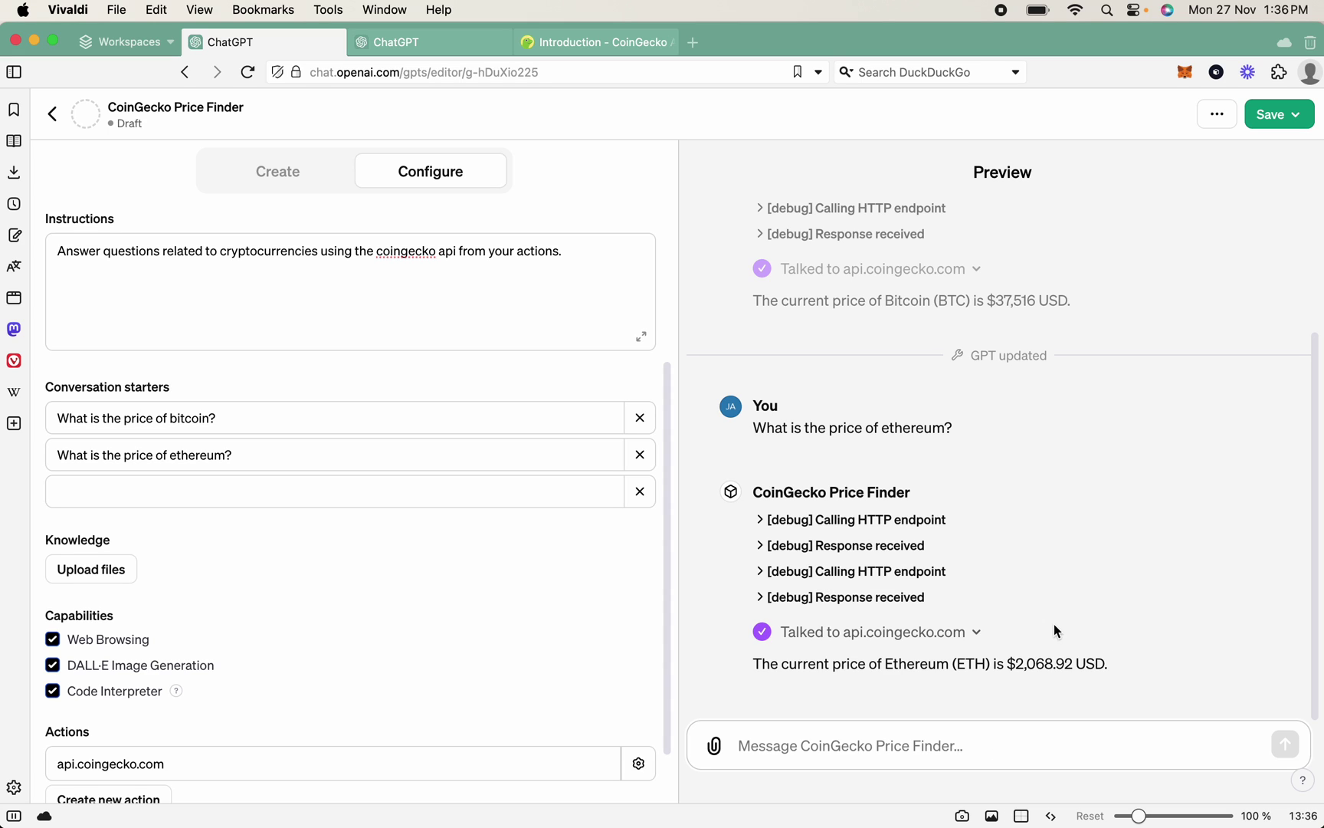
{"action": "left_click_drag", "start_coordinate": [1146, 672], "coordinate": [940, 667]}
{"action": "left_click", "coordinate": [1065, 678]}
{"action": "left_click", "coordinate": [1274, 114]}
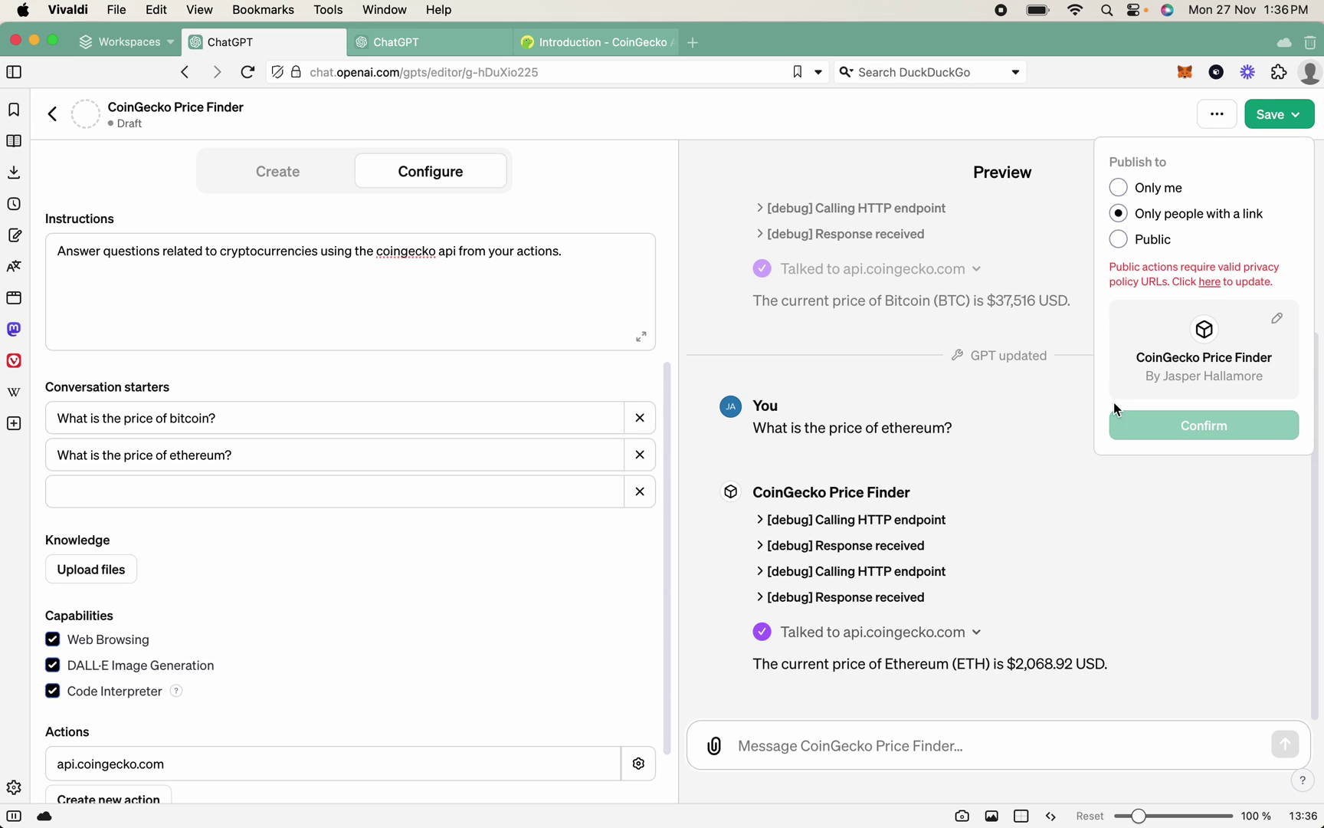
{"action": "left_click", "coordinate": [954, 747]}
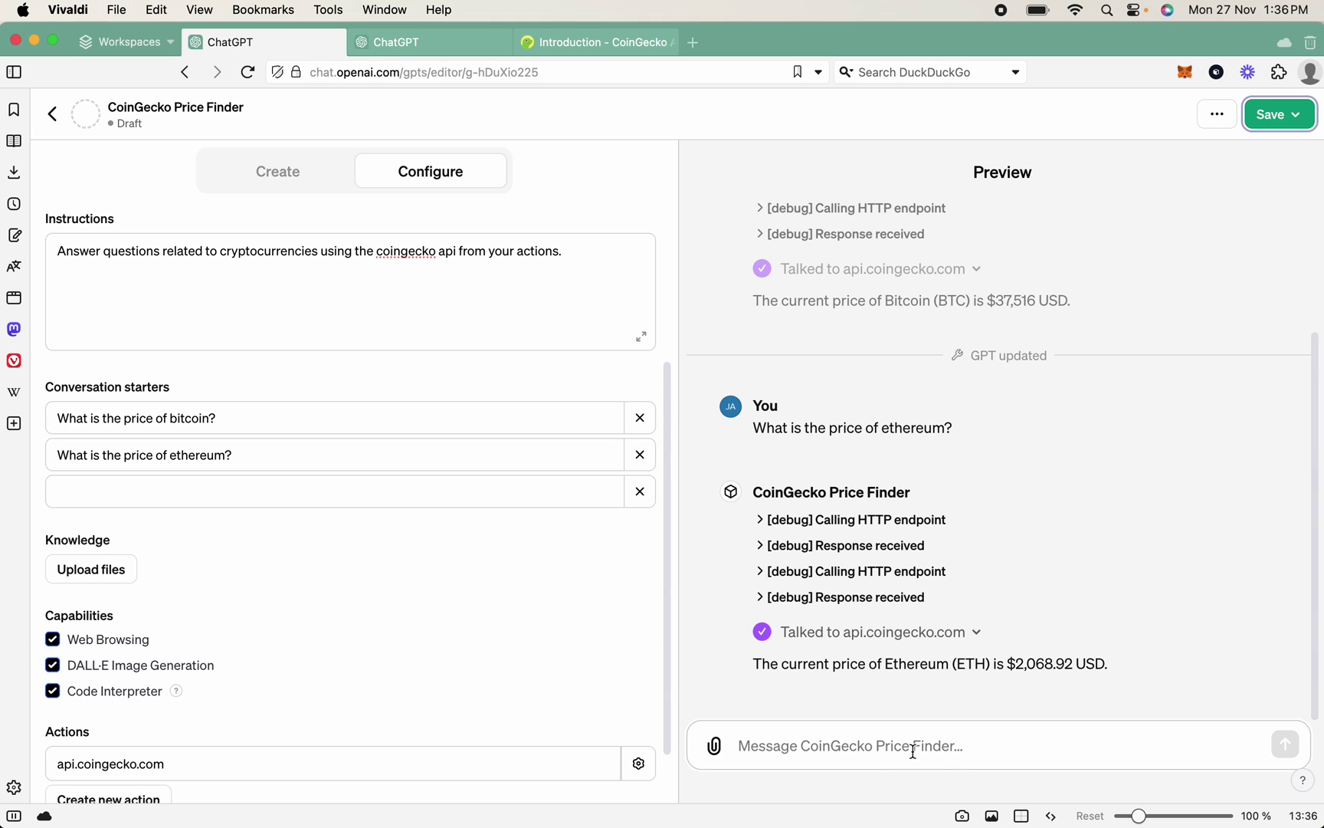
{"action": "left_click", "coordinate": [437, 43]}
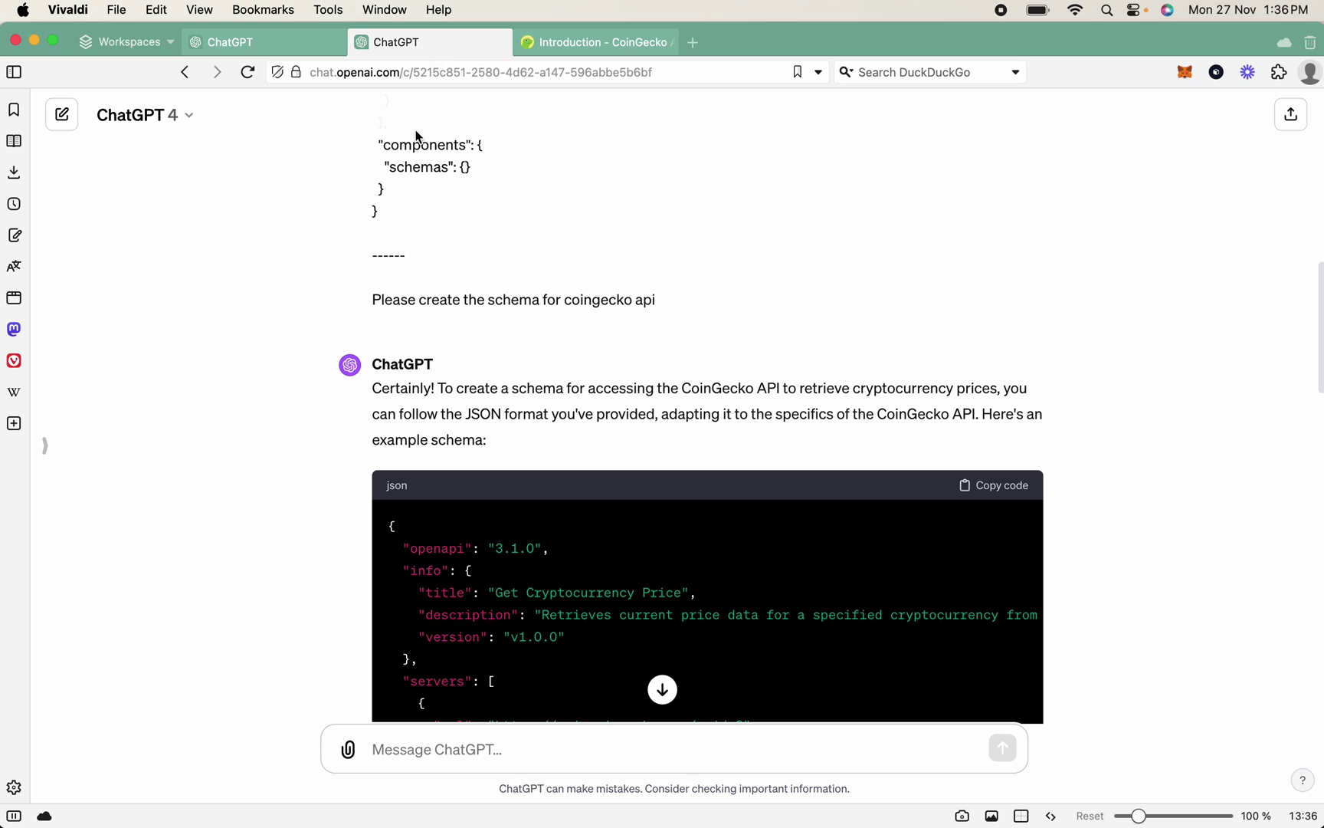
{"action": "left_click", "coordinate": [296, 46]}
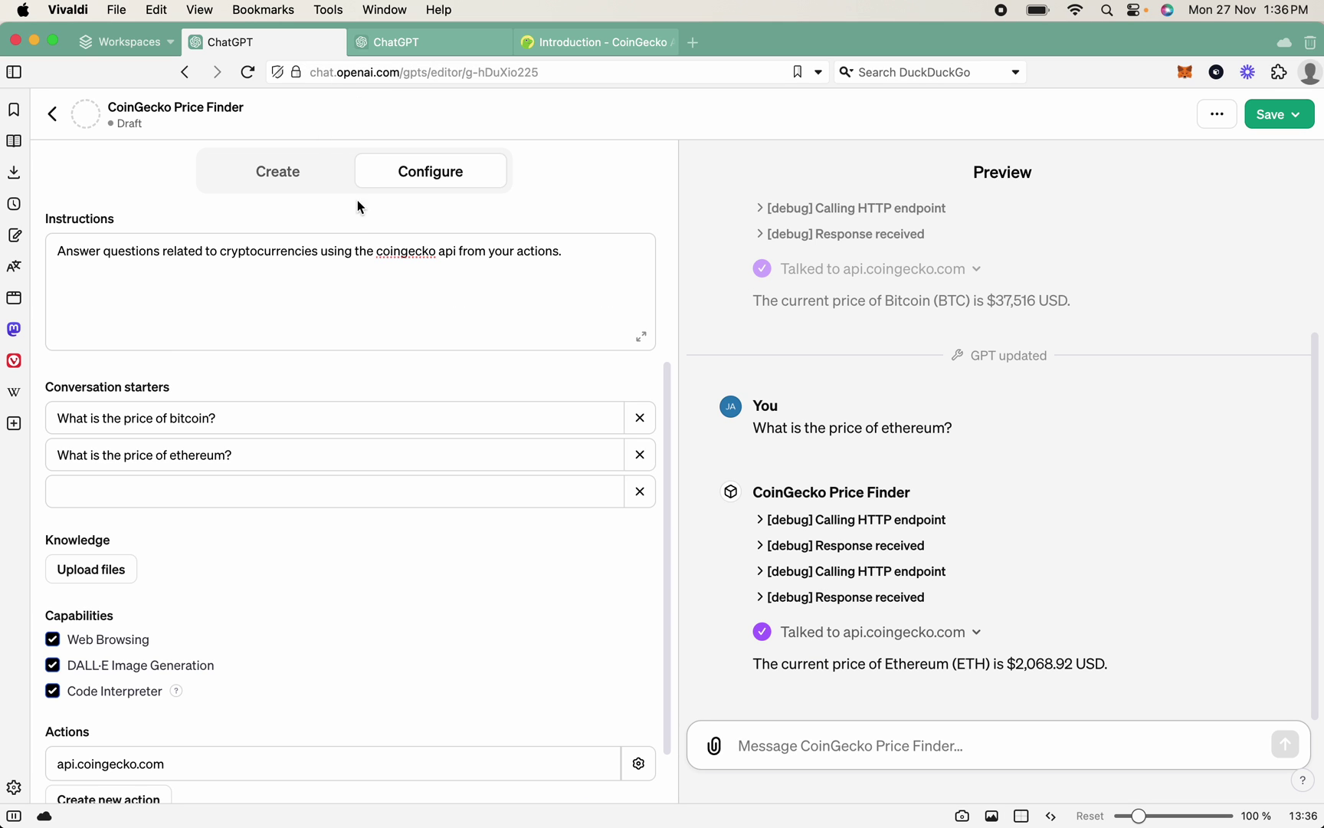
{"action": "scroll", "coordinate": [227, 396], "scroll_direction": "up", "scroll_amount": 3}
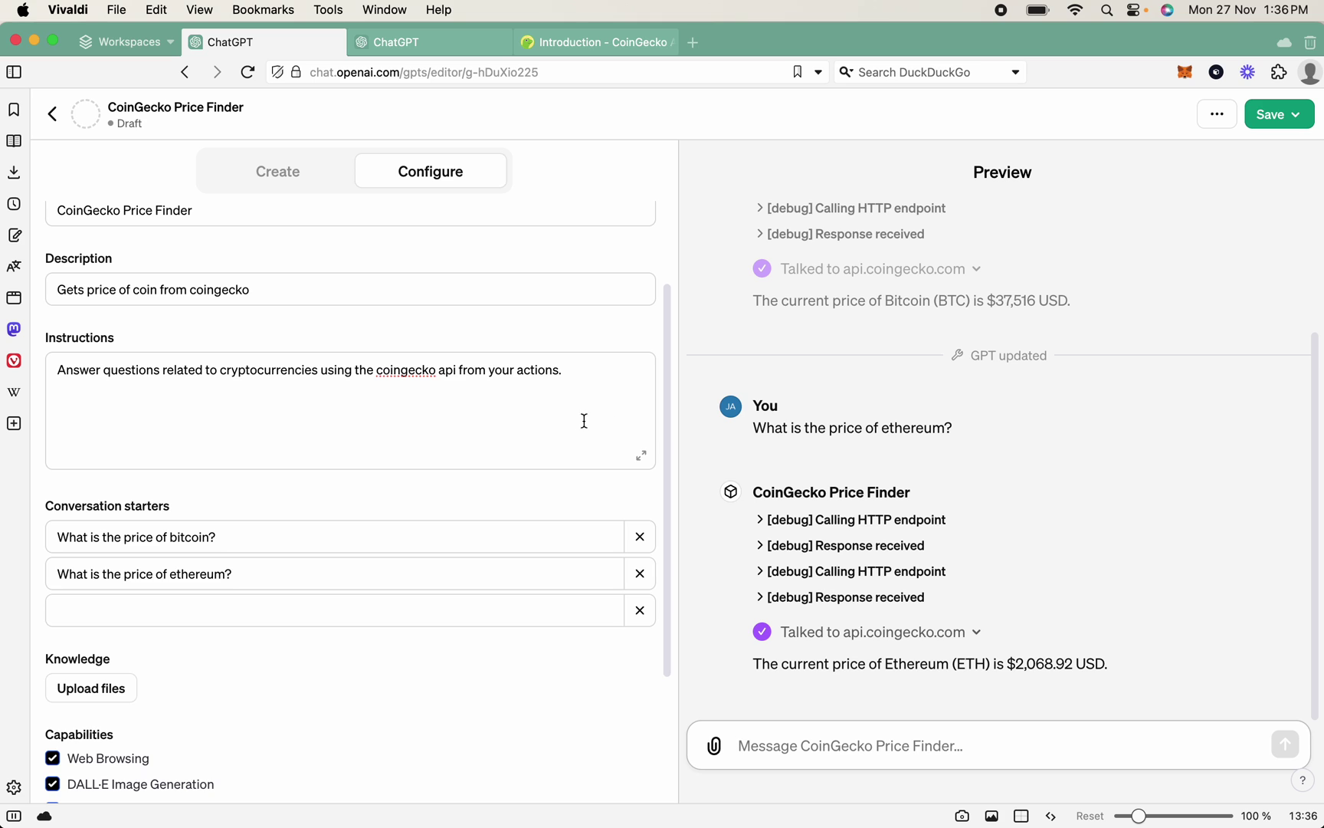